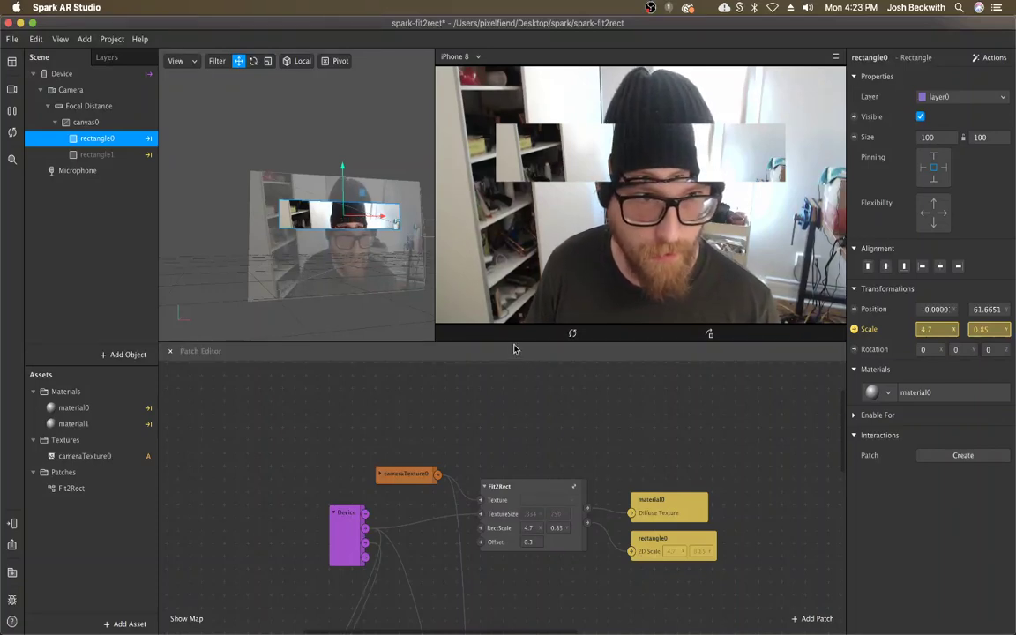
- Enlarge the Patch Editor slightly and move the cameraTexture0 and Fit2Rect patches upward in the graph
{"action": "mouse_move", "coordinate": [516, 342]}
{"action": "left_mouse_down"}
{"action": "mouse_move", "coordinate": [508, 399]}
{"action": "mouse_move", "coordinate": [511, 336]}
{"action": "left_mouse_up"}
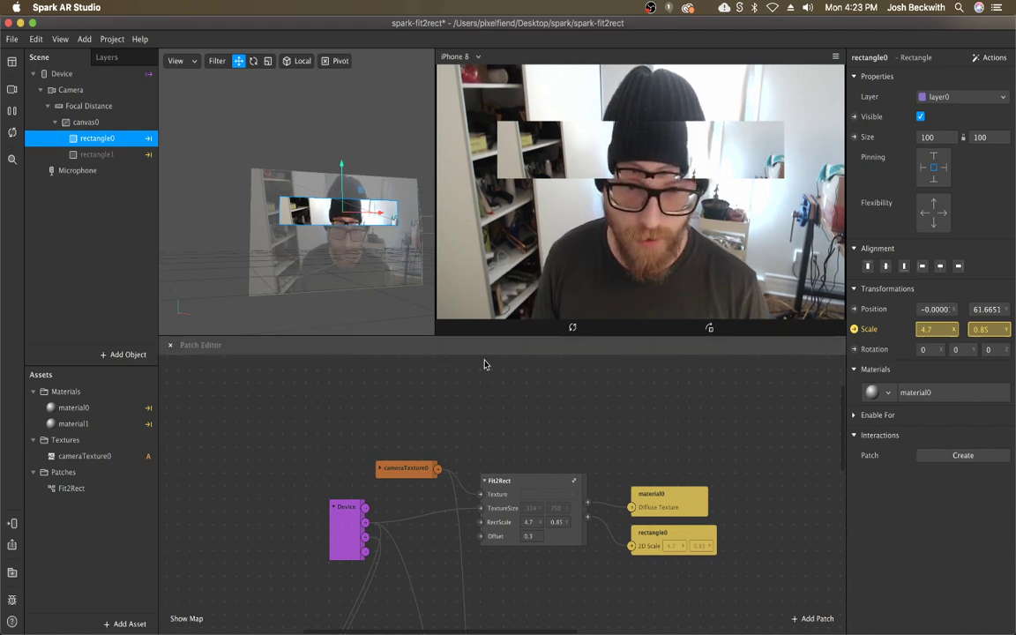
{"action": "mouse_move", "coordinate": [403, 474]}
{"action": "left_mouse_down"}
{"action": "mouse_move", "coordinate": [391, 476]}
{"action": "mouse_move", "coordinate": [394, 460]}
{"action": "left_mouse_up"}
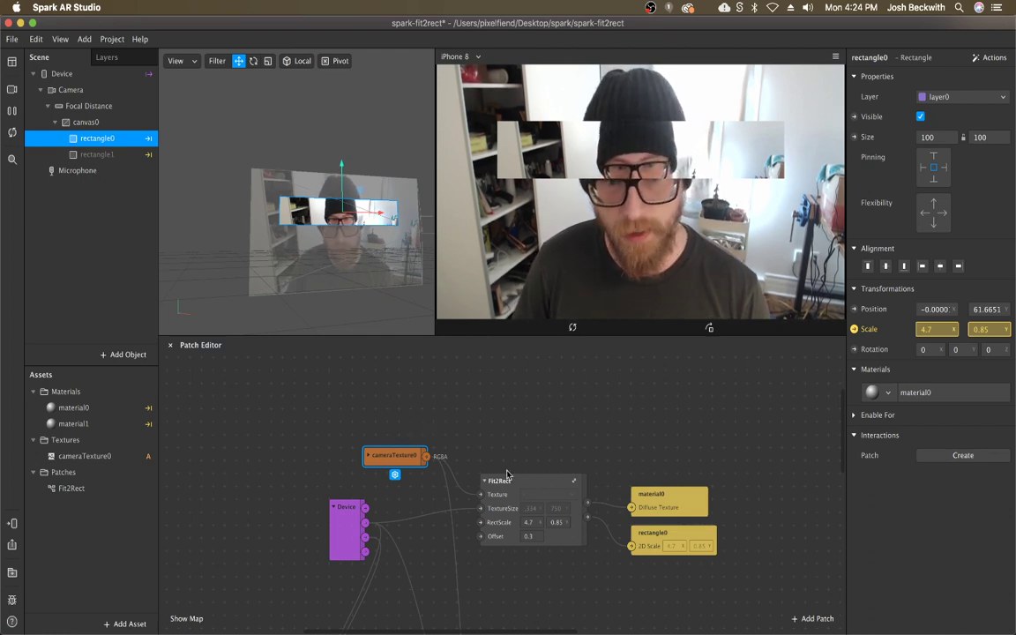
{"action": "left_click_drag", "start_coordinate": [516, 483], "coordinate": [520, 472]}
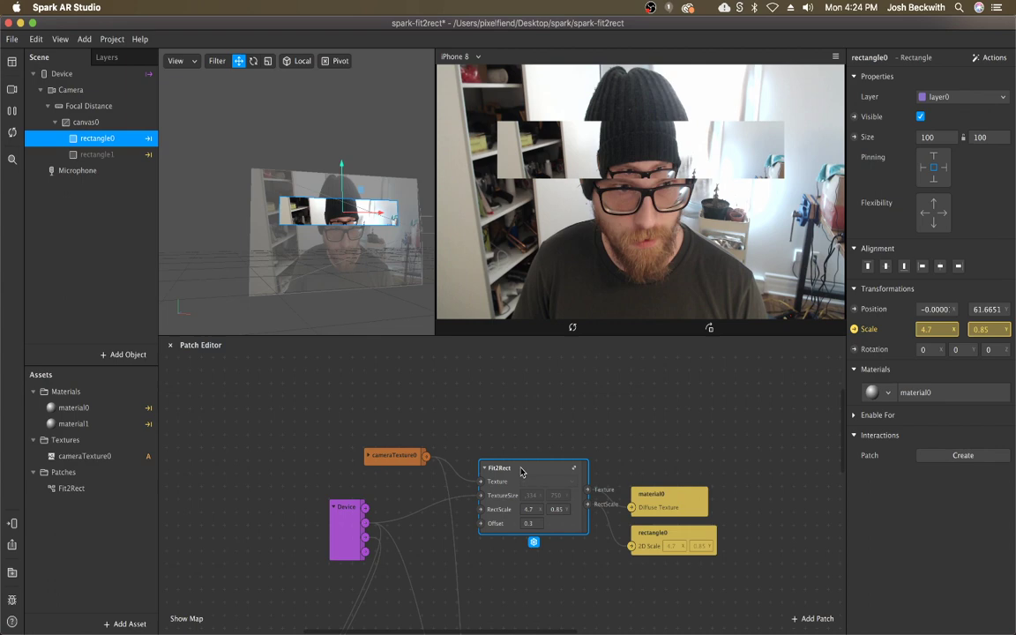
{"action": "left_click", "coordinate": [520, 408]}
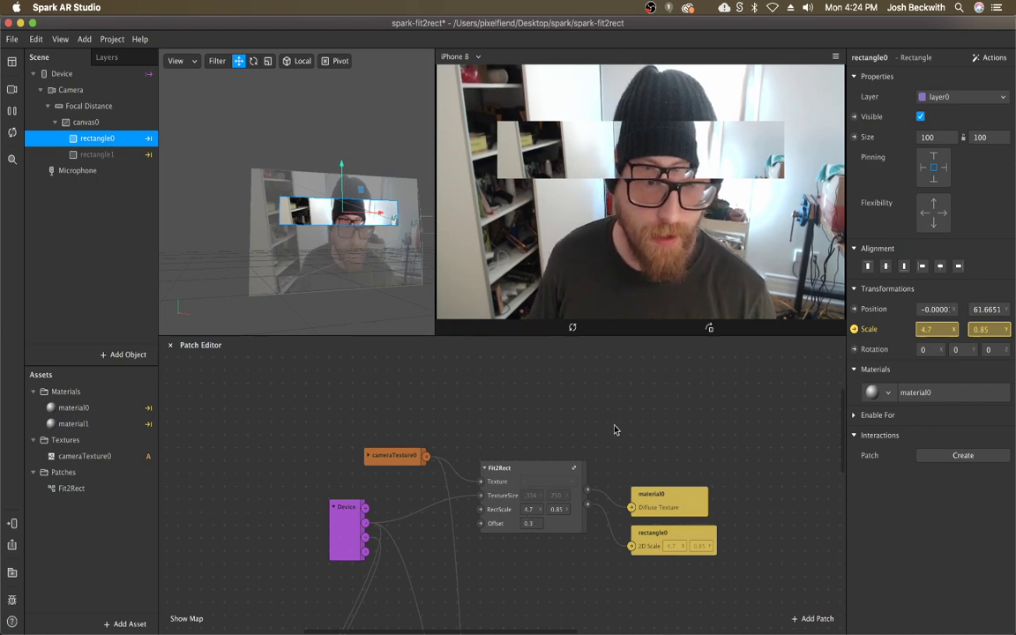
{"action": "left_click", "coordinate": [509, 486]}
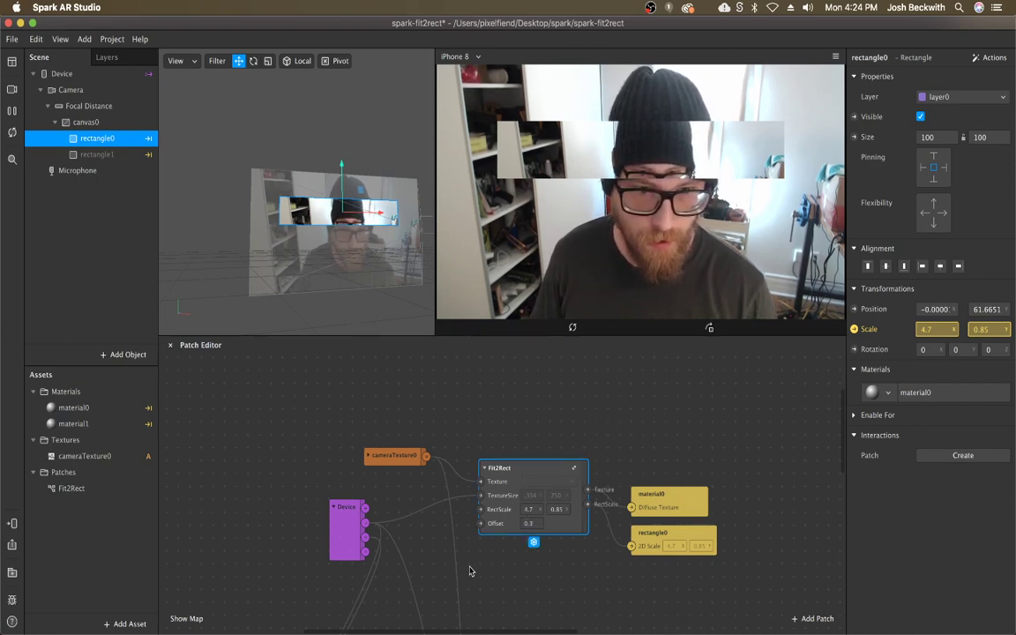
{"action": "left_click_drag", "start_coordinate": [402, 454], "coordinate": [402, 442]}
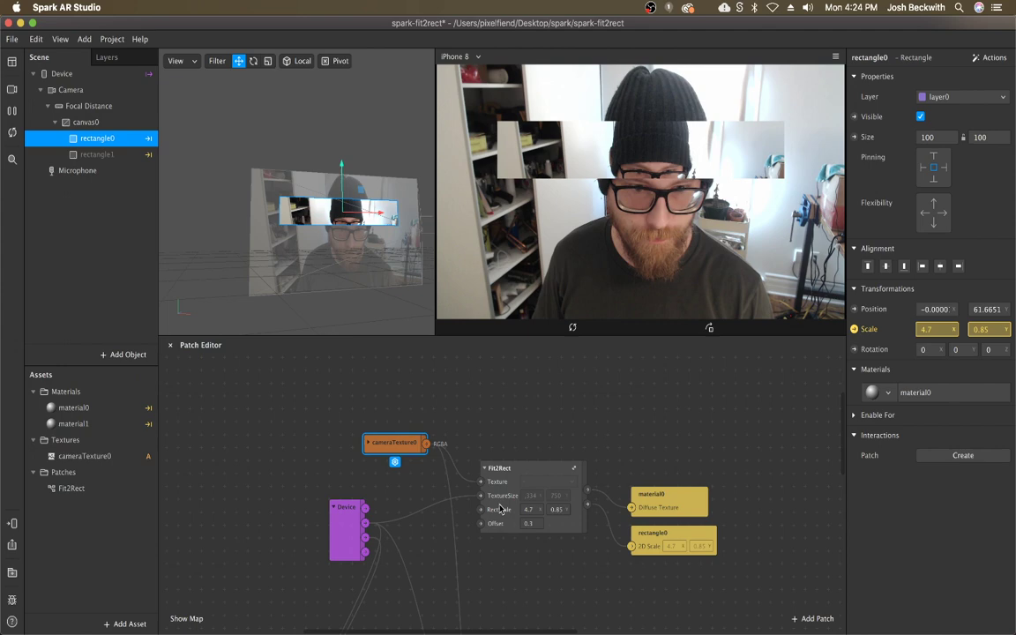
{"action": "left_click", "coordinate": [328, 472]}
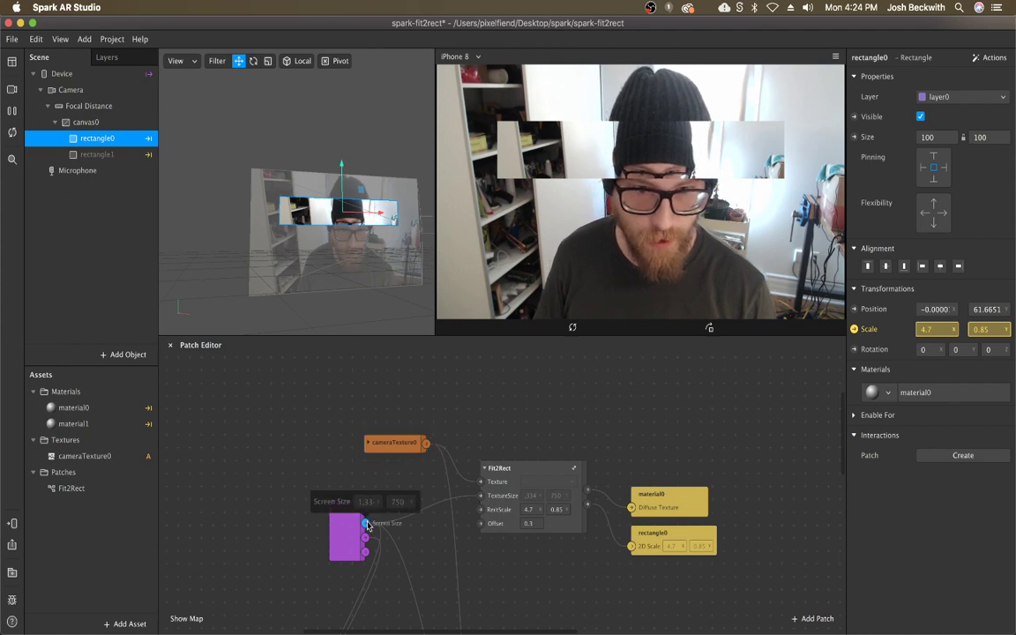
{"action": "left_click", "coordinate": [394, 448]}
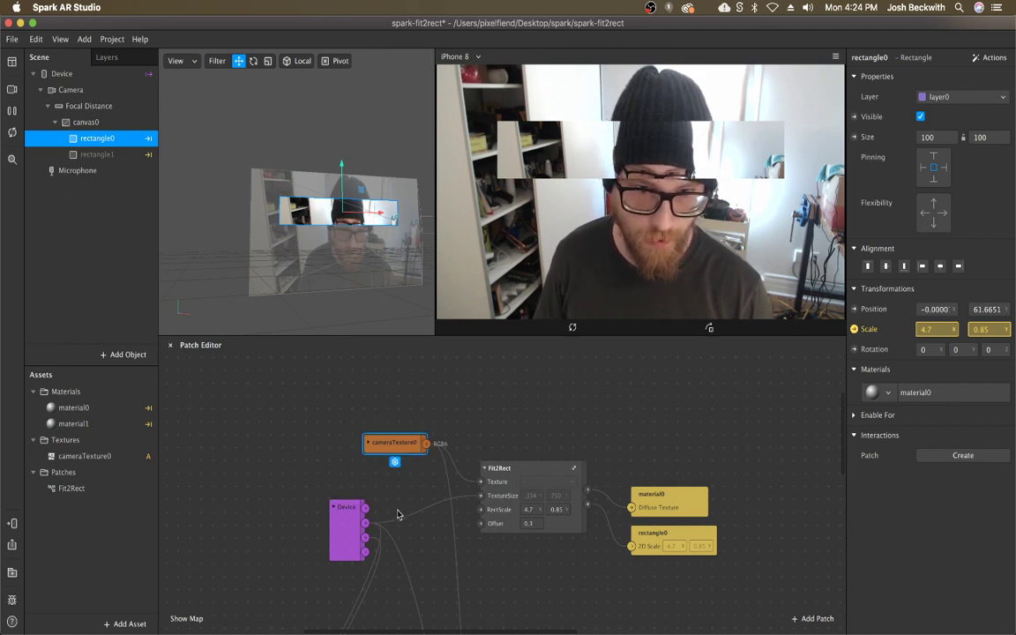
{"action": "left_click", "coordinate": [488, 525]}
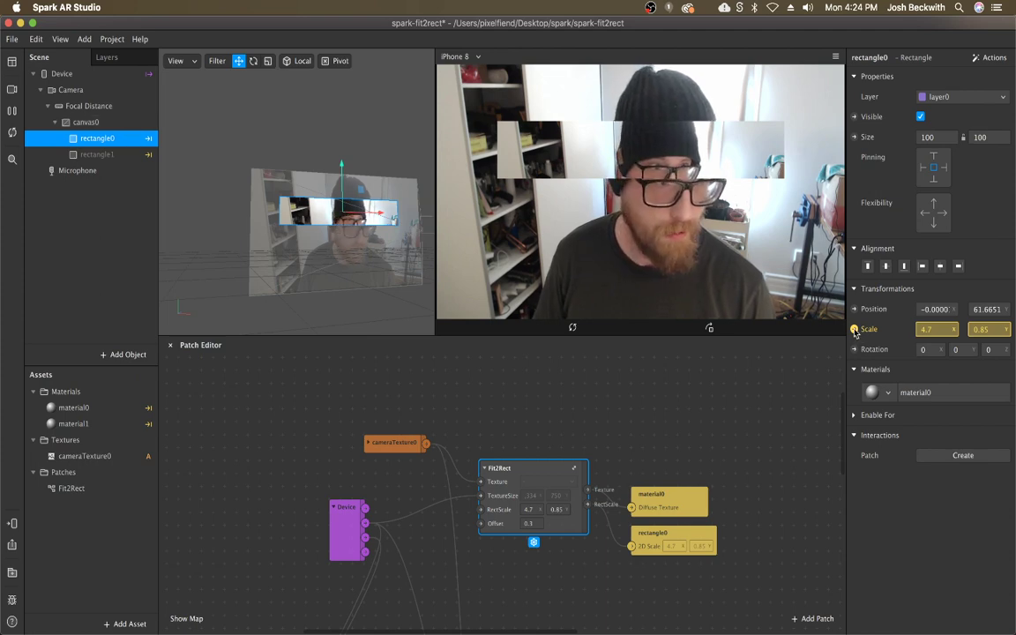
- Try wider and narrower horizontal RectScale values on the Fit2Rect patch, including 6.4 and 4.3, and leave it at 4.1
{"action": "left_click", "coordinate": [670, 538]}
{"action": "scroll", "coordinate": [582, 476], "scroll_direction": "right", "scroll_amount": 5}
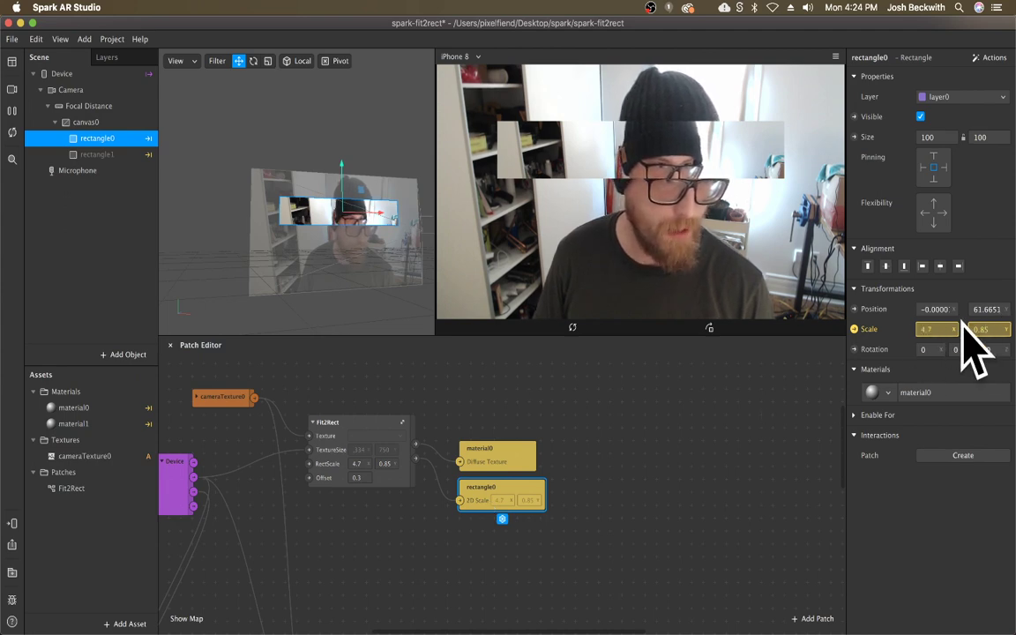
{"action": "left_click_drag", "start_coordinate": [377, 465], "coordinate": [372, 476]}
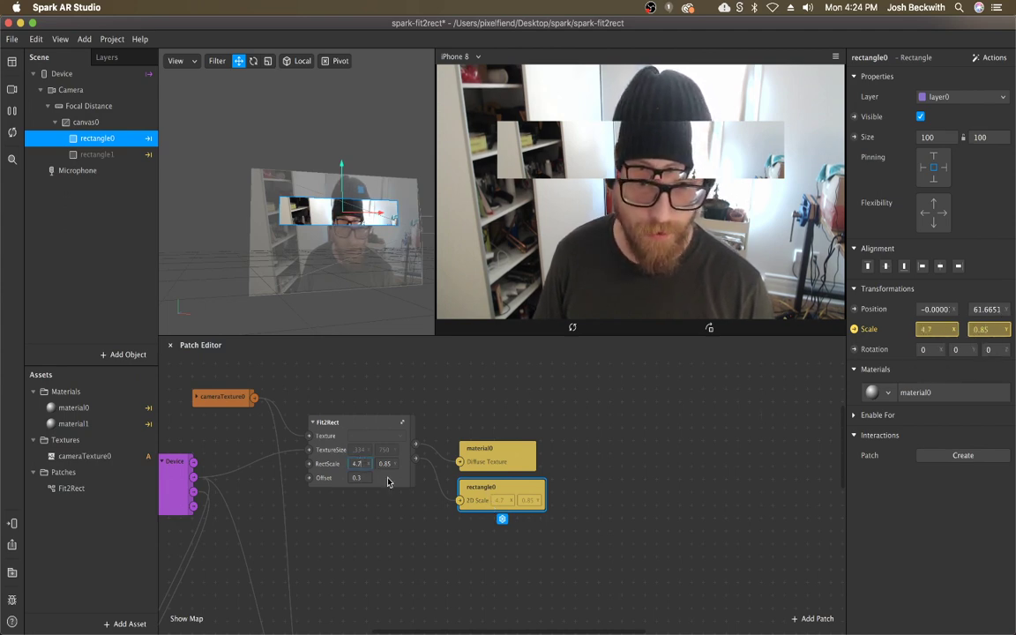
{"action": "key", "text": "Up"}
{"action": "key", "text": "Up"}
{"action": "key", "text": "Up"}
{"action": "key", "text": "Up"}
{"action": "key", "text": "Up"}
{"action": "key", "text": "Up"}
{"action": "key", "text": "Up"}
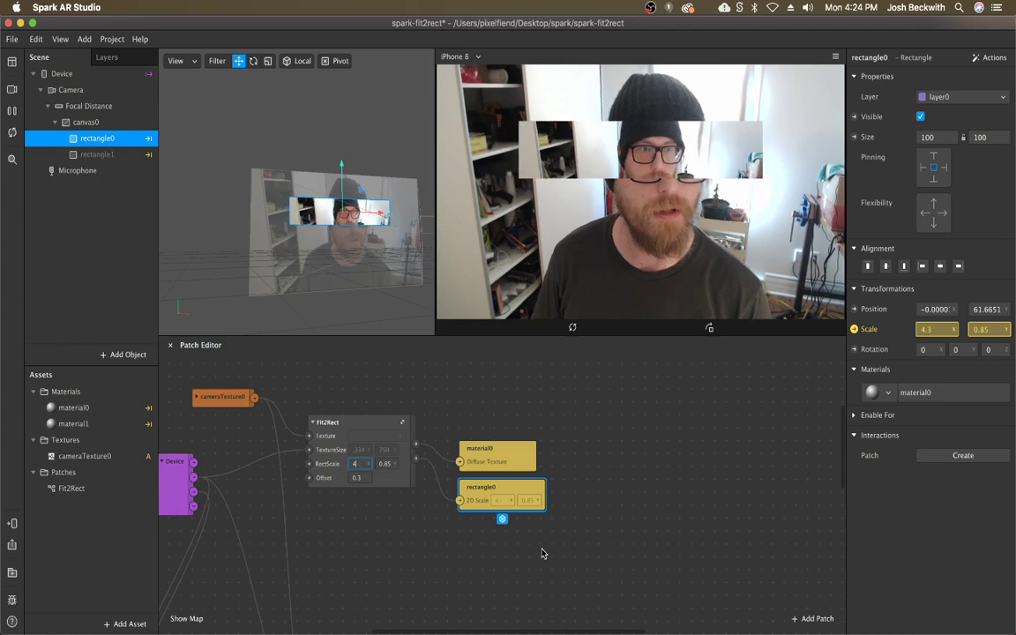
{"action": "key", "text": "Down"}
{"action": "key", "text": "Down"}
{"action": "key", "text": "Down"}
{"action": "key", "text": "Down"}
{"action": "key", "text": "Down"}
{"action": "key", "text": "Down"}
{"action": "key", "text": "Down"}
{"action": "key", "text": "Down"}
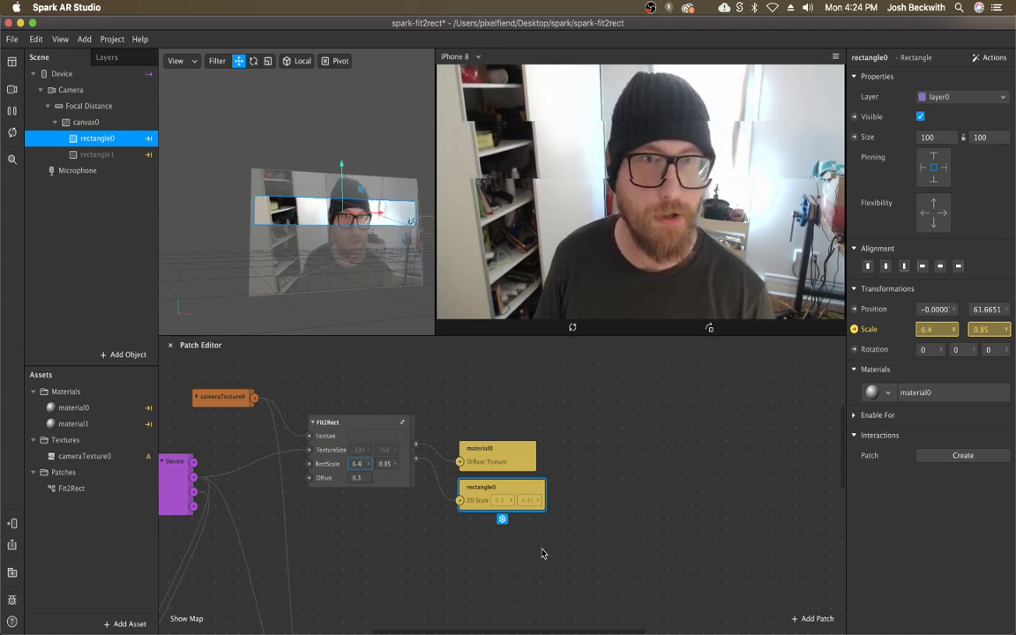
{"action": "key", "text": "Down"}
{"action": "key", "text": "Down"}
{"action": "key", "text": "Down"}
{"action": "key", "text": "Down"}
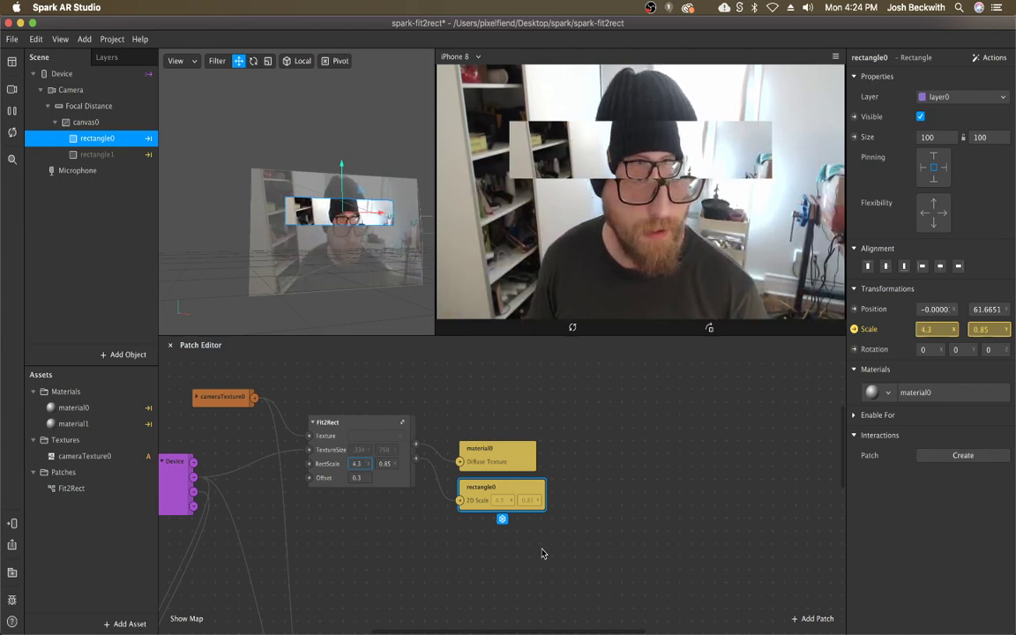
{"action": "key", "text": "Down"}
{"action": "key", "text": "Down"}
{"action": "key", "text": "Down"}
{"action": "key", "text": "Down"}
{"action": "key", "text": "Down"}
{"action": "key", "text": "Down"}
{"action": "key", "text": "Down"}
{"action": "key", "text": "Down"}
{"action": "key", "text": "Down"}
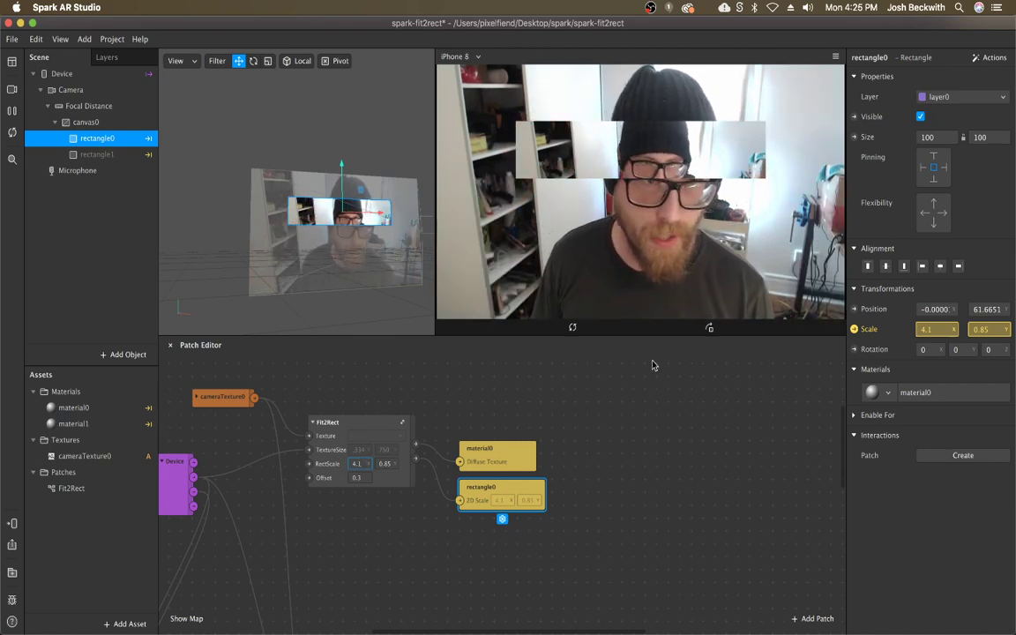
- Change the Fit2Rect patch's RectScale to 1 horizontally and 1.75 vertically
{"action": "left_click", "coordinate": [399, 476]}
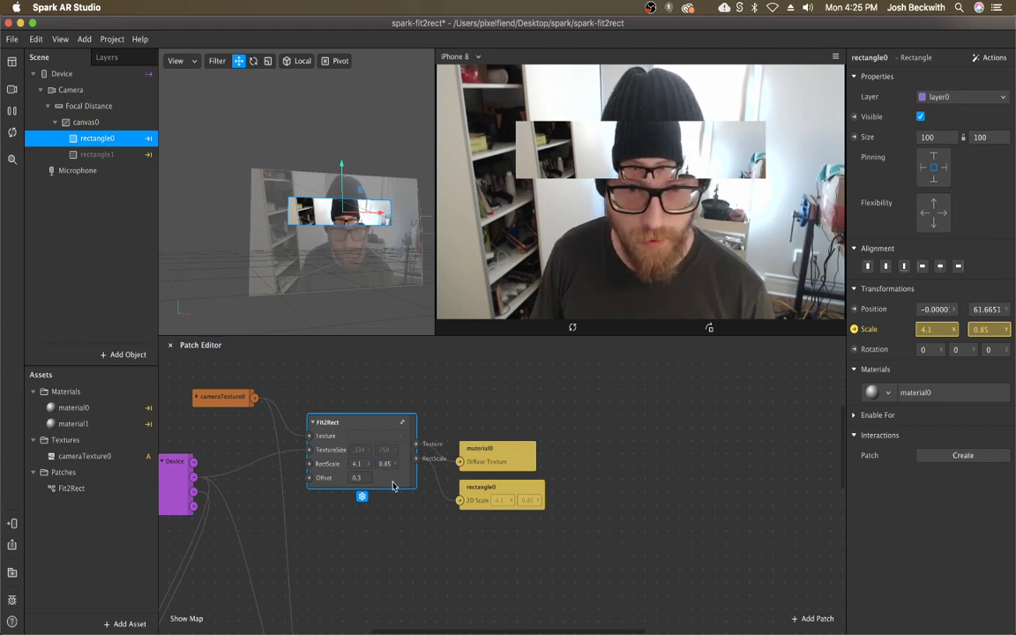
{"action": "type", "text": "1.65"}
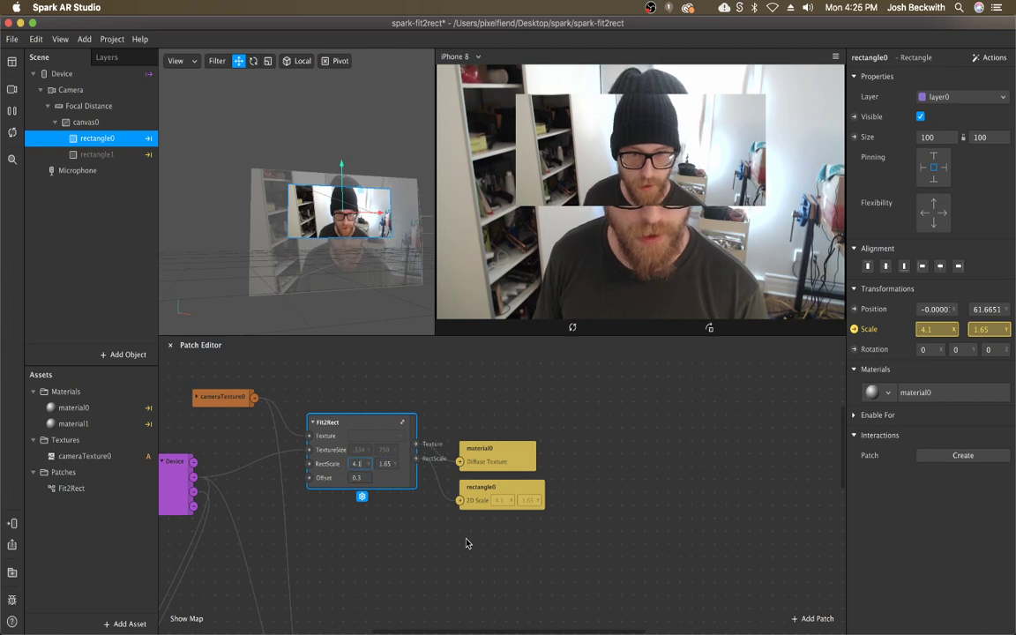
{"action": "key", "text": "shift+Tab"}
{"action": "type", "text": "1.6"}
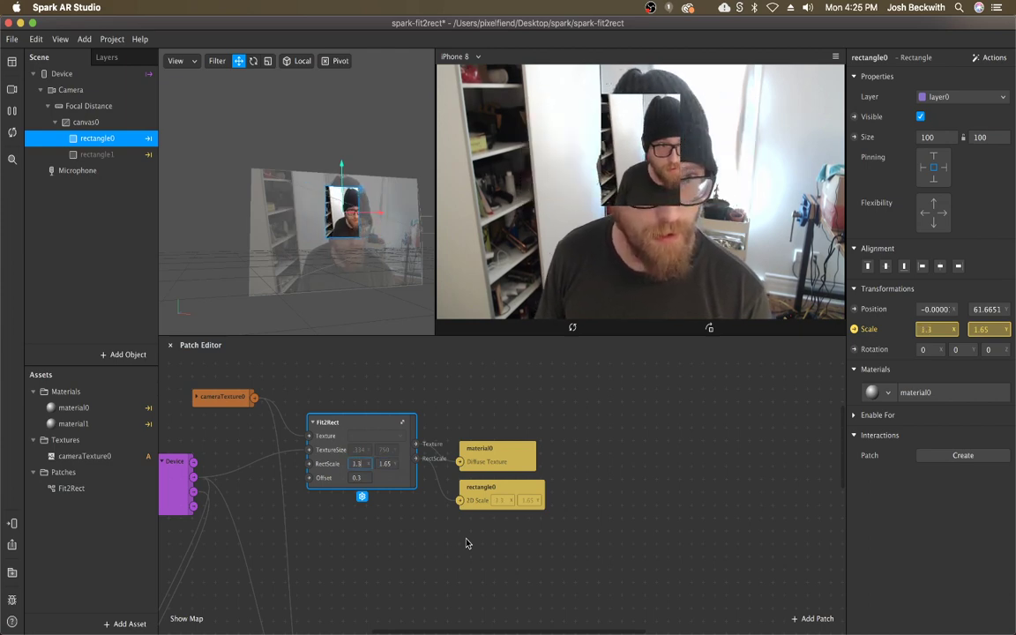
{"action": "type", "text": "0.6"}
{"action": "type", "text": "1"}
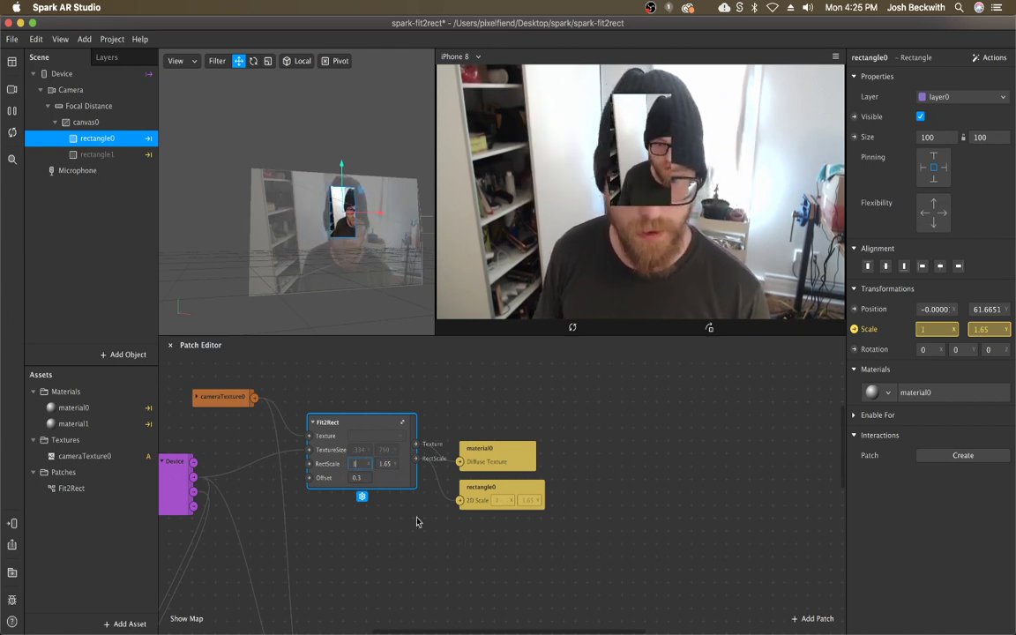
{"action": "left_click", "coordinate": [383, 465]}
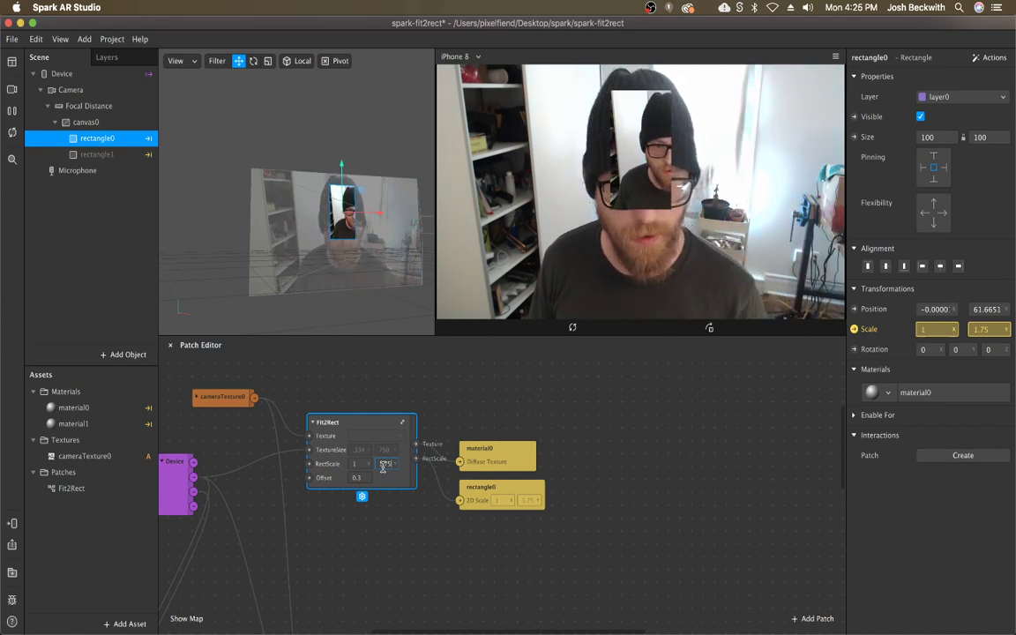
{"action": "key", "text": "Tab"}
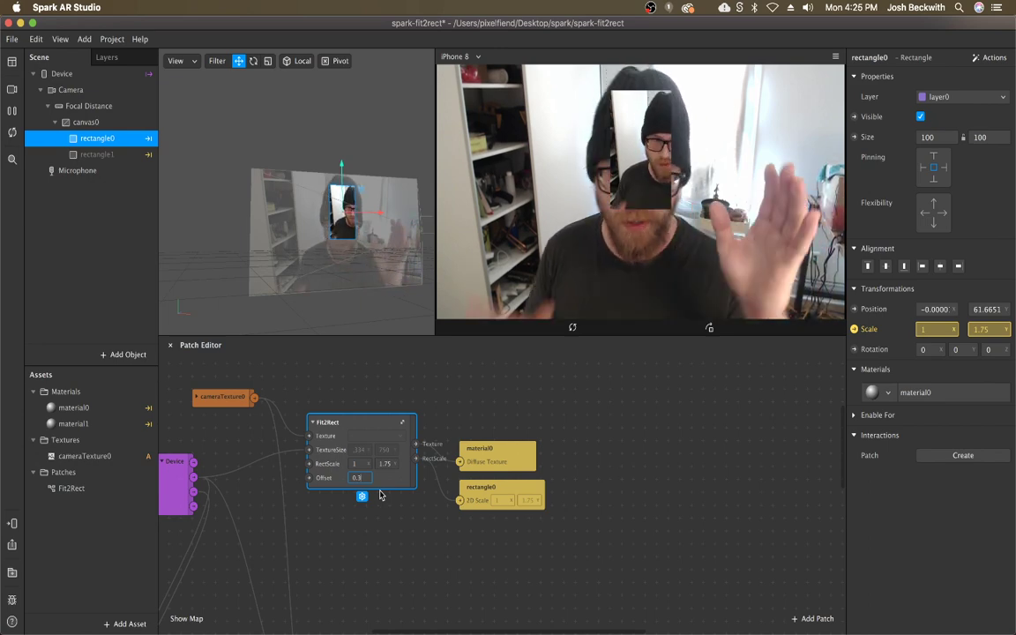
- Give the Fit2Rect patch a RectScale of 0.6 by 2.35 and an Offset of 0.5, and nudge it up and to the right
{"action": "left_click_drag", "start_coordinate": [385, 465], "coordinate": [391, 464]}
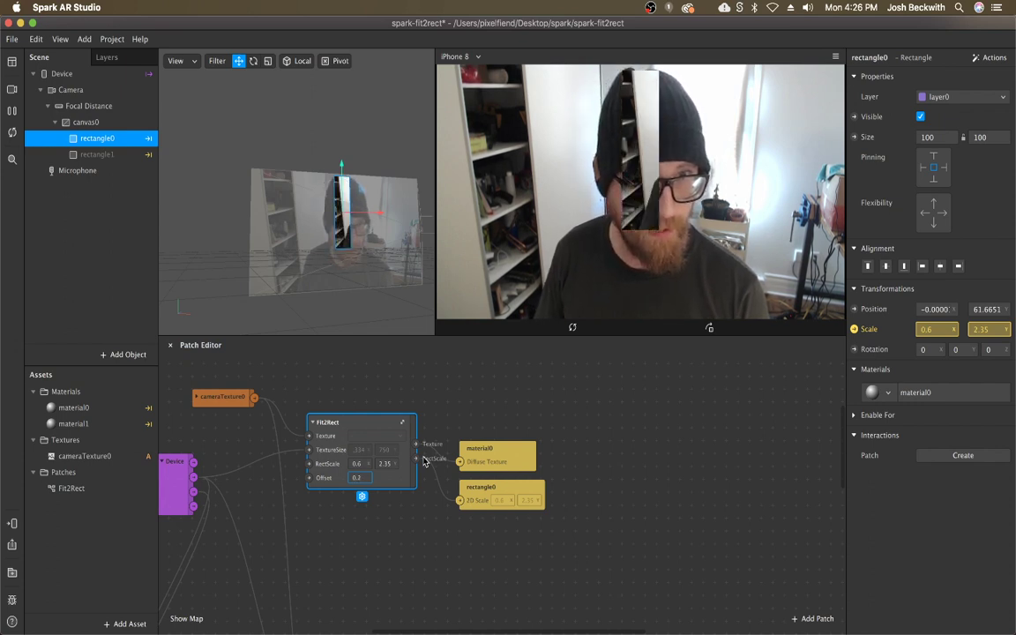
{"action": "type", "text": "1"}
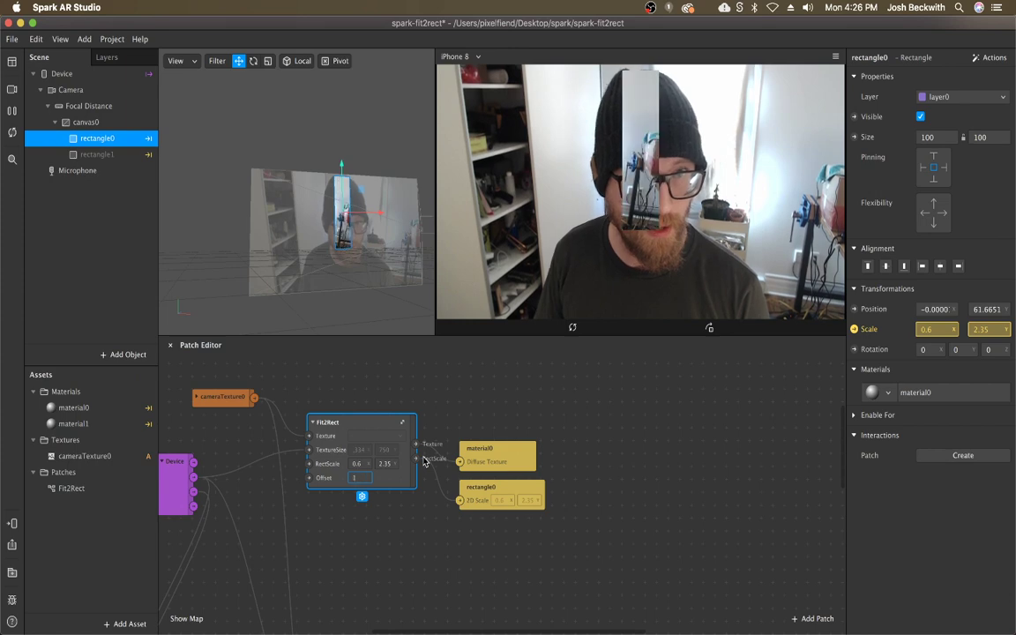
{"action": "type", "text": ".3"}
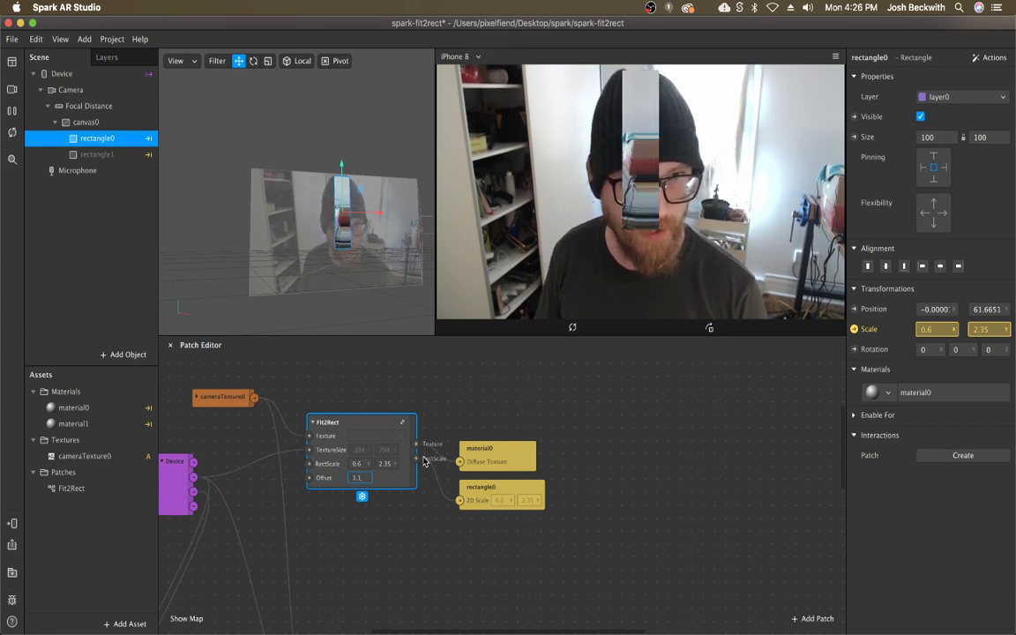
{"action": "key", "text": "BackSpace"}
{"action": "type", "text": "3"}
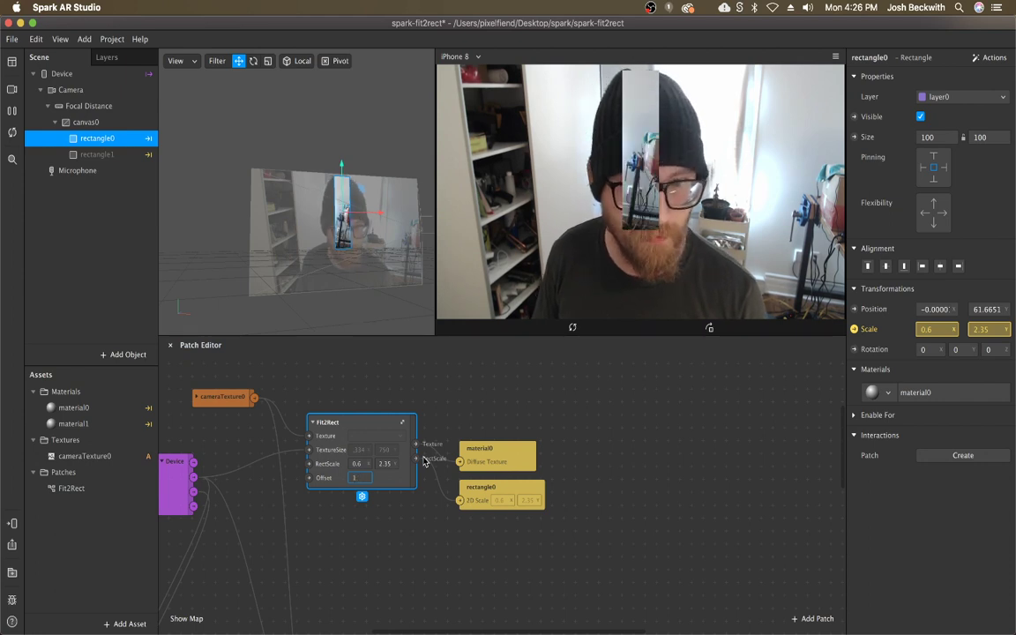
{"action": "key", "text": "BackSpace"}
{"action": "type", "text": "5"}
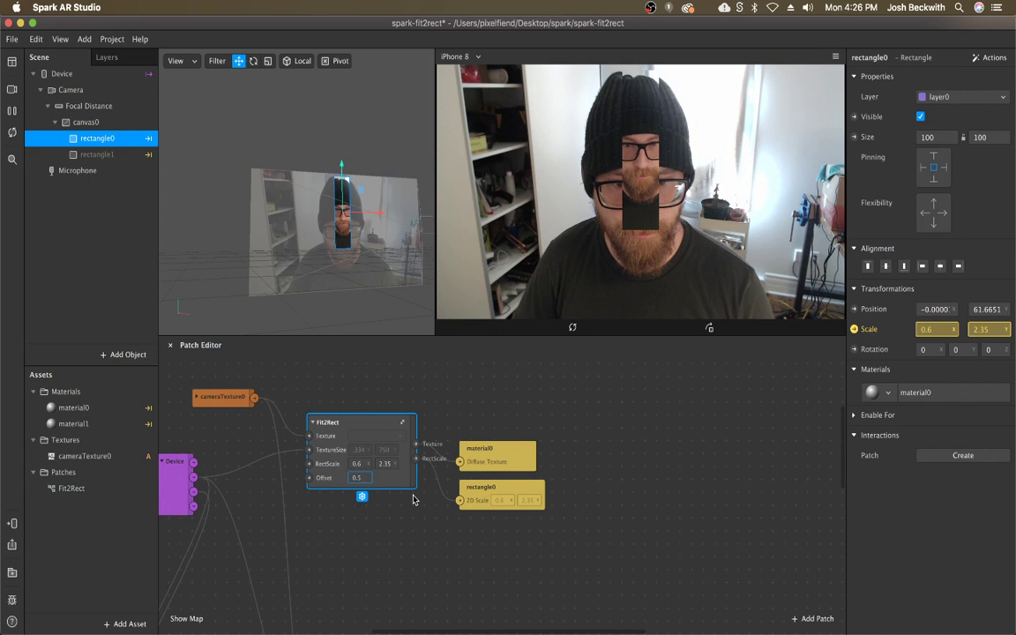
{"action": "left_click", "coordinate": [412, 499]}
{"action": "left_click_drag", "start_coordinate": [372, 429], "coordinate": [388, 419]}
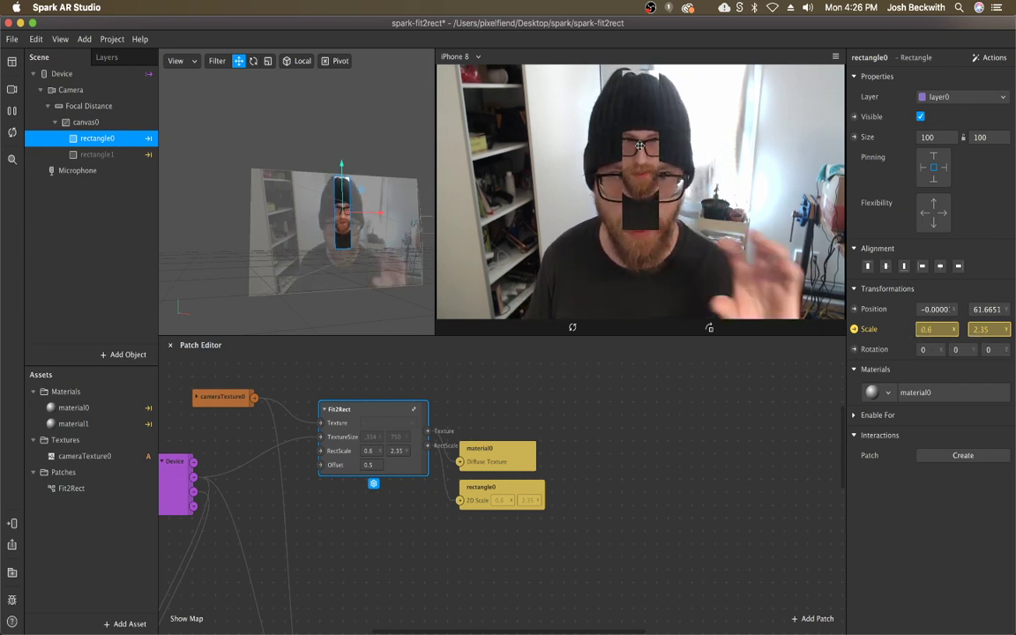
- Align rectangle0 to the center of the canvas both horizontally and vertically
{"action": "left_click", "coordinate": [869, 267]}
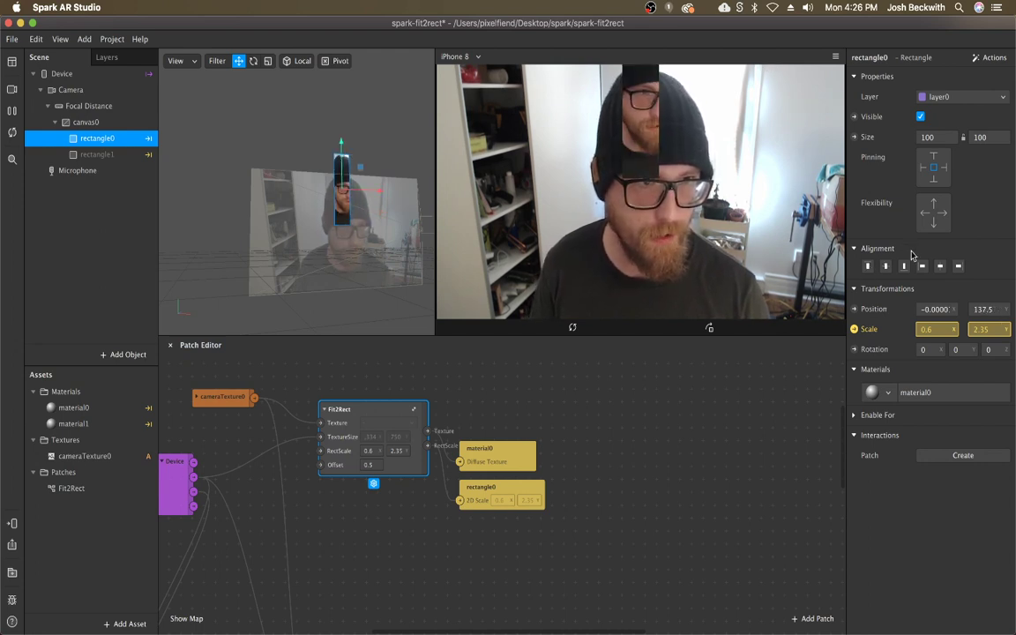
{"action": "left_click", "coordinate": [904, 267]}
{"action": "left_click", "coordinate": [941, 266]}
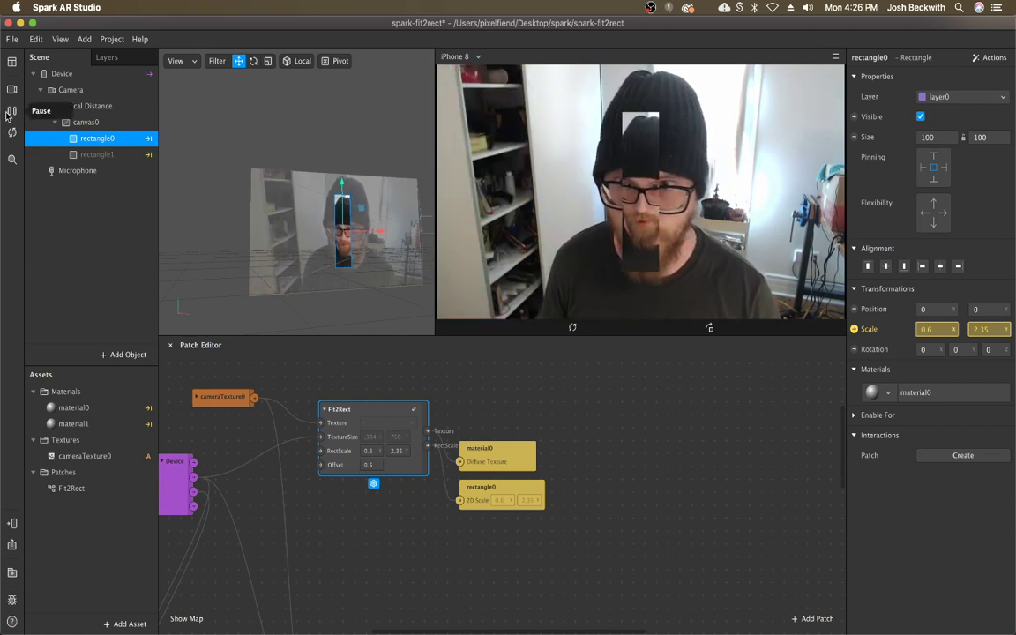
- Hide rectangle0 and make rectangle1 visible
{"action": "left_click", "coordinate": [93, 154]}
{"action": "left_click", "coordinate": [89, 138]}
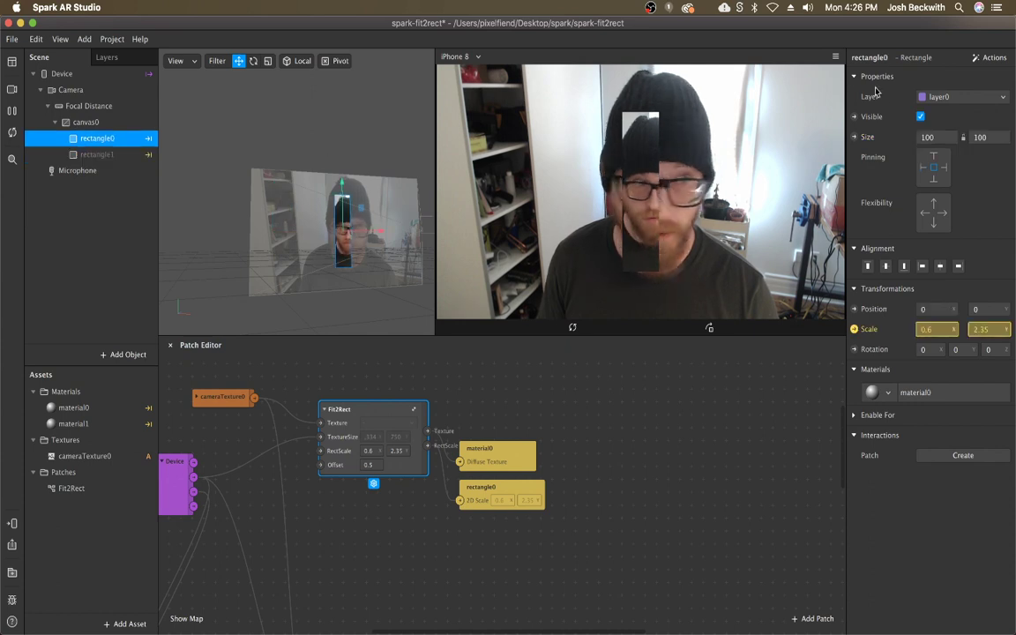
{"action": "left_click", "coordinate": [920, 118]}
{"action": "left_click", "coordinate": [77, 156]}
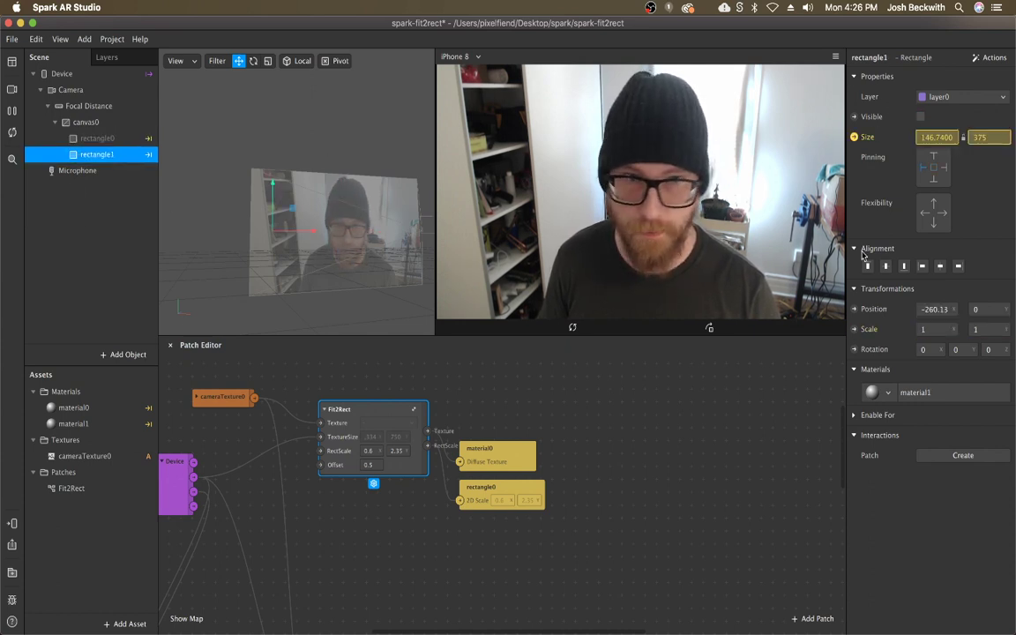
{"action": "left_click", "coordinate": [921, 117]}
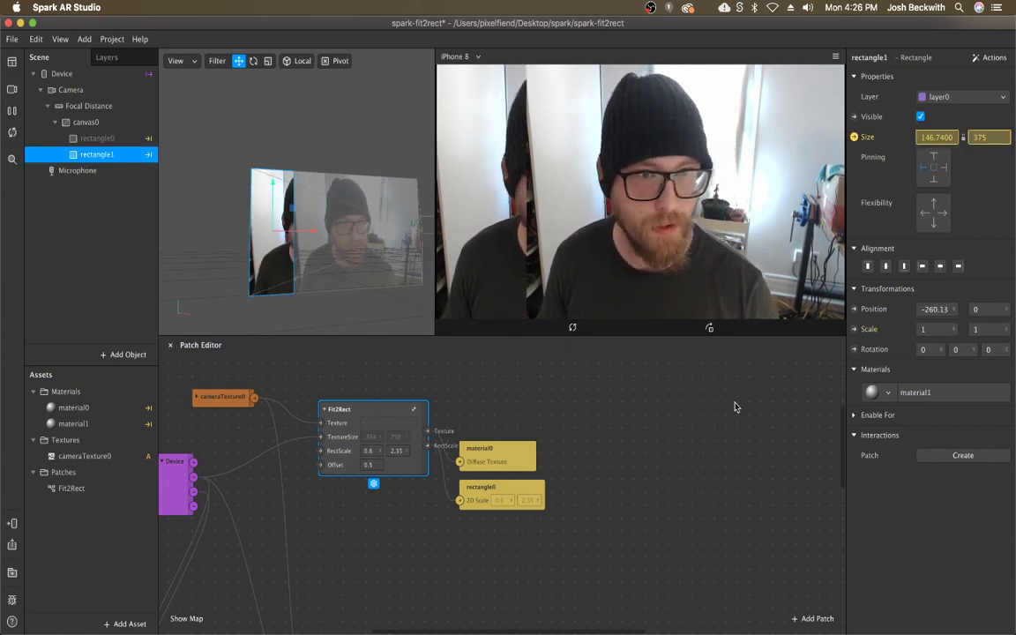
- Move the Device patch down beside the patches driving rectangle1 and shift the Divide patch slightly upward
{"action": "scroll", "coordinate": [735, 408], "scroll_direction": "left", "scroll_amount": 5}
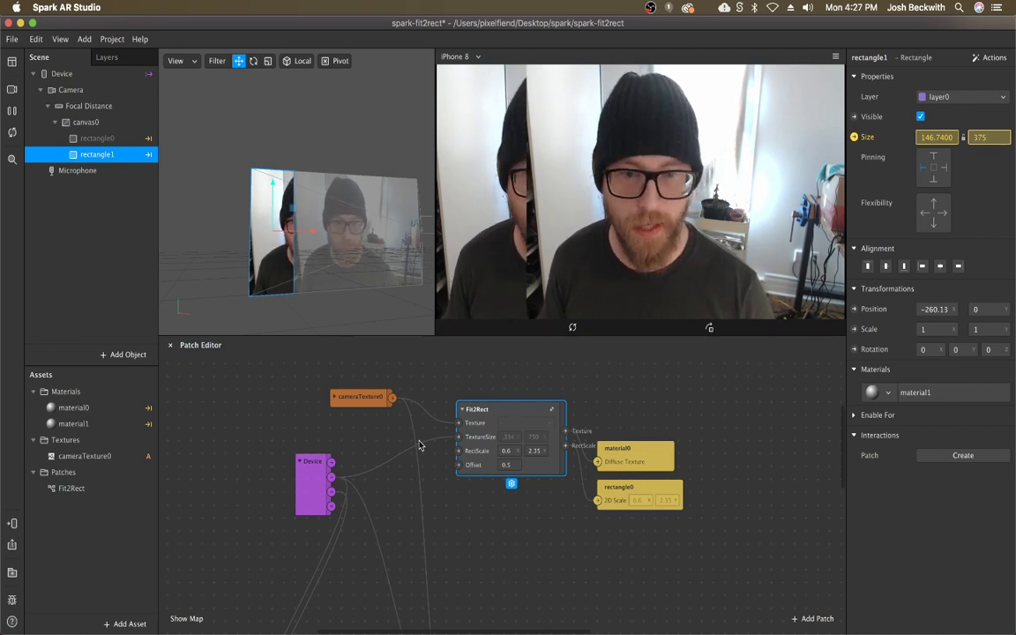
{"action": "scroll", "coordinate": [316, 469], "scroll_direction": "down", "scroll_amount": 3}
{"action": "left_click_drag", "start_coordinate": [315, 392], "coordinate": [241, 540]}
{"action": "scroll", "coordinate": [241, 407], "scroll_direction": "down", "scroll_amount": 5}
{"action": "left_click_drag", "start_coordinate": [241, 406], "coordinate": [206, 440]}
{"action": "left_click_drag", "start_coordinate": [284, 482], "coordinate": [287, 465]}
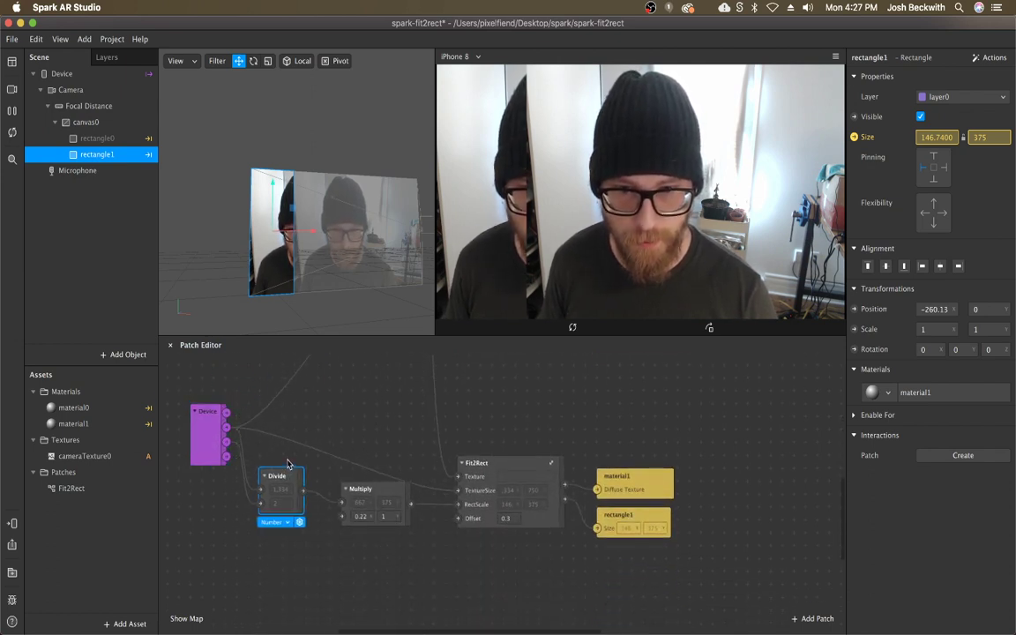
{"action": "left_click", "coordinate": [227, 428]}
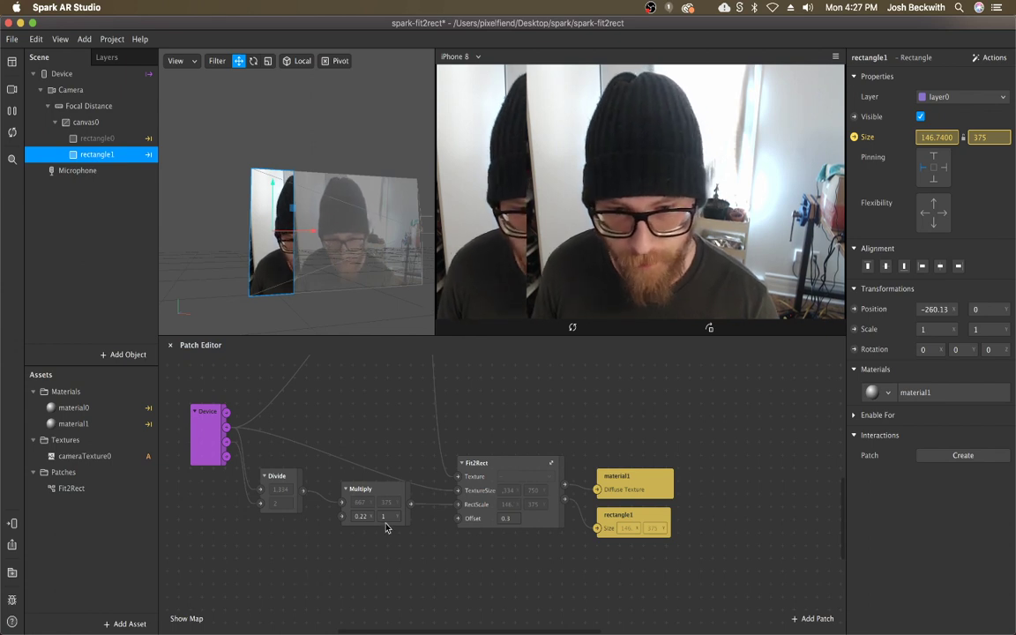
- Move the Multiply patch slightly up and to the left, and shift the Divide patch a little left to make room
{"action": "left_click", "coordinate": [361, 516]}
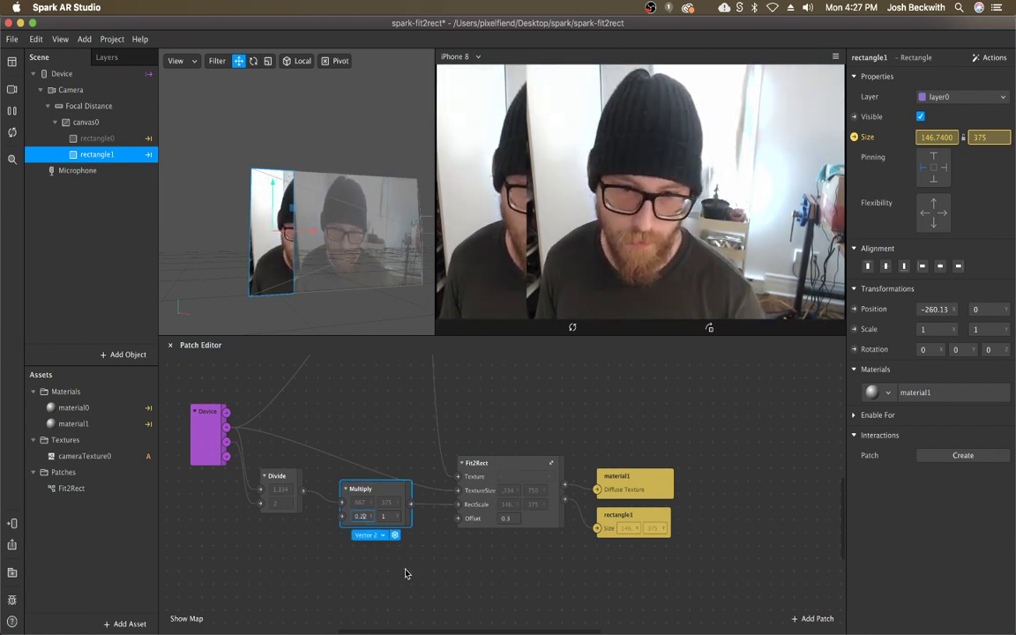
{"action": "mouse_move", "coordinate": [357, 488]}
{"action": "left_mouse_down"}
{"action": "mouse_move", "coordinate": [335, 480]}
{"action": "mouse_move", "coordinate": [346, 475]}
{"action": "left_mouse_up"}
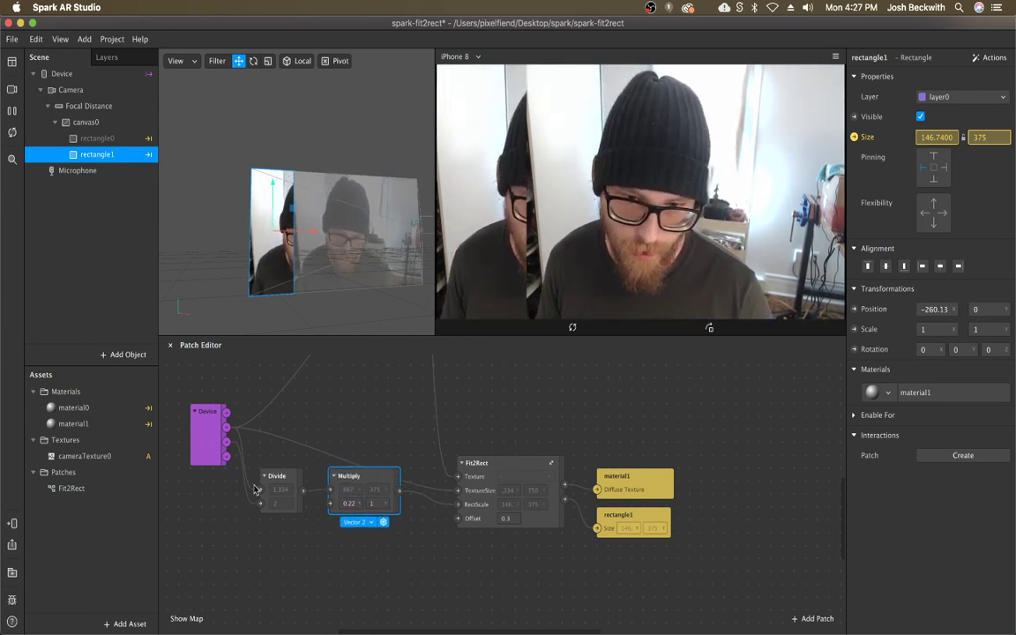
{"action": "left_click", "coordinate": [276, 484]}
{"action": "left_click", "coordinate": [357, 477]}
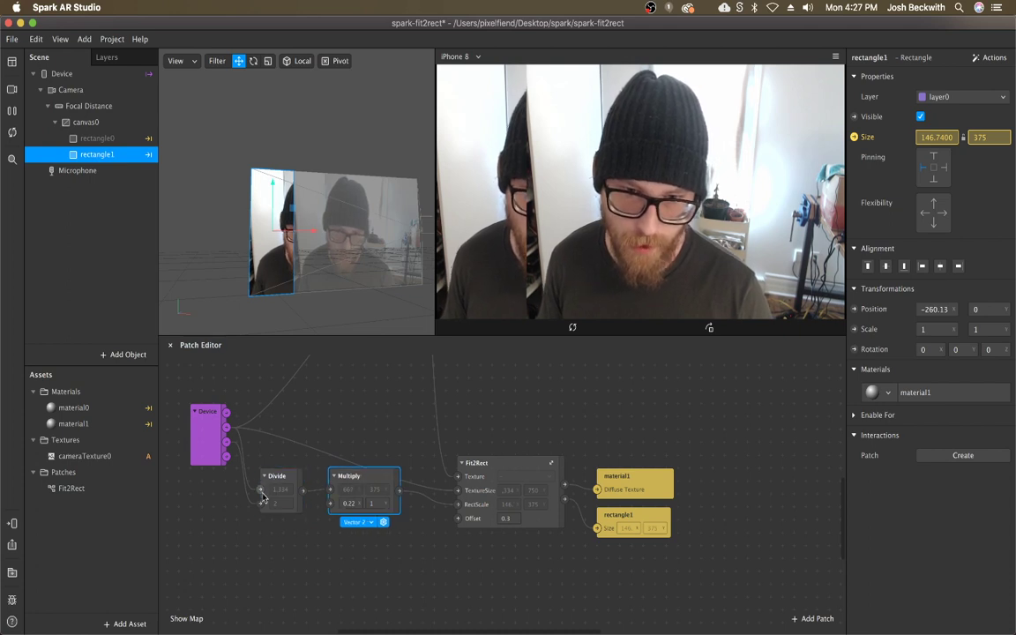
{"action": "left_click", "coordinate": [284, 484]}
{"action": "left_click_drag", "start_coordinate": [284, 486], "coordinate": [272, 486]}
- Try width factors of 1 and 0.3 in the Multiply patch that drives rectangle1's size
{"action": "left_click_drag", "start_coordinate": [350, 501], "coordinate": [398, 517]}
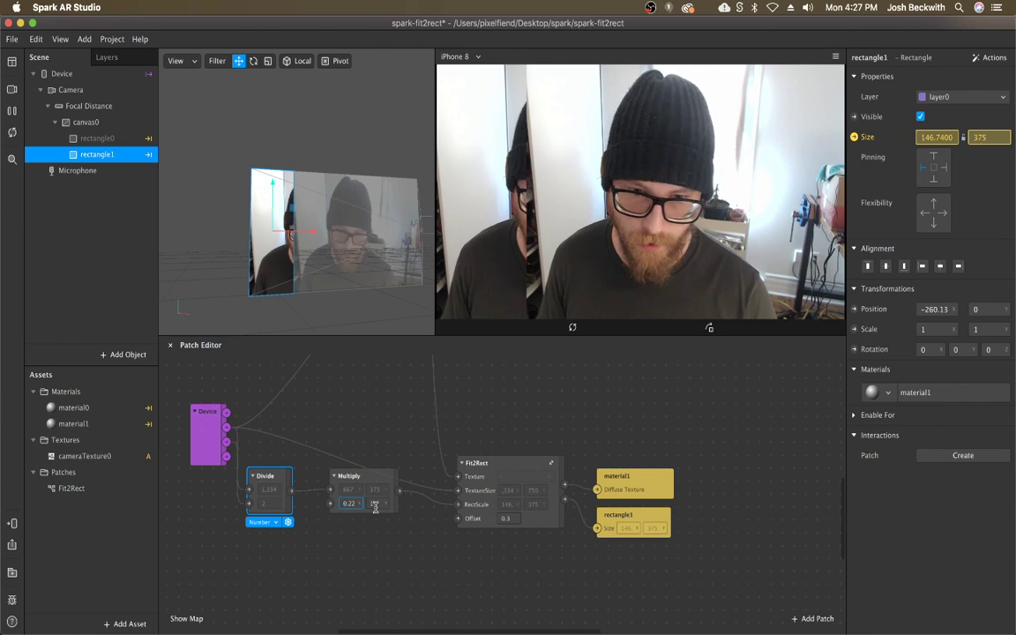
{"action": "type", "text": "0"}
{"action": "key", "text": "Return"}
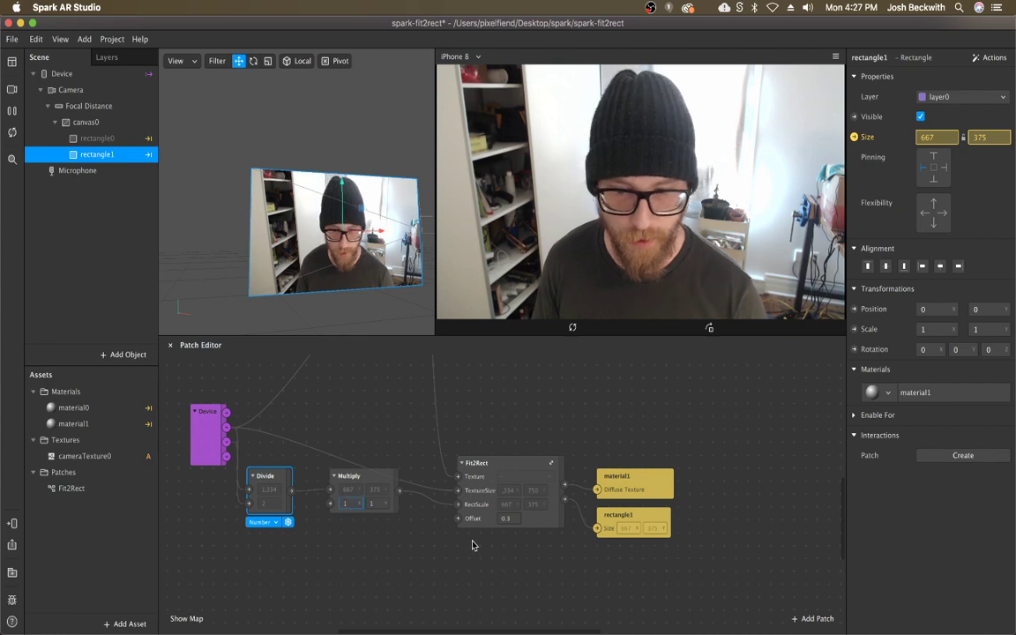
{"action": "type", "text": ".3"}
{"action": "key", "text": "Return"}
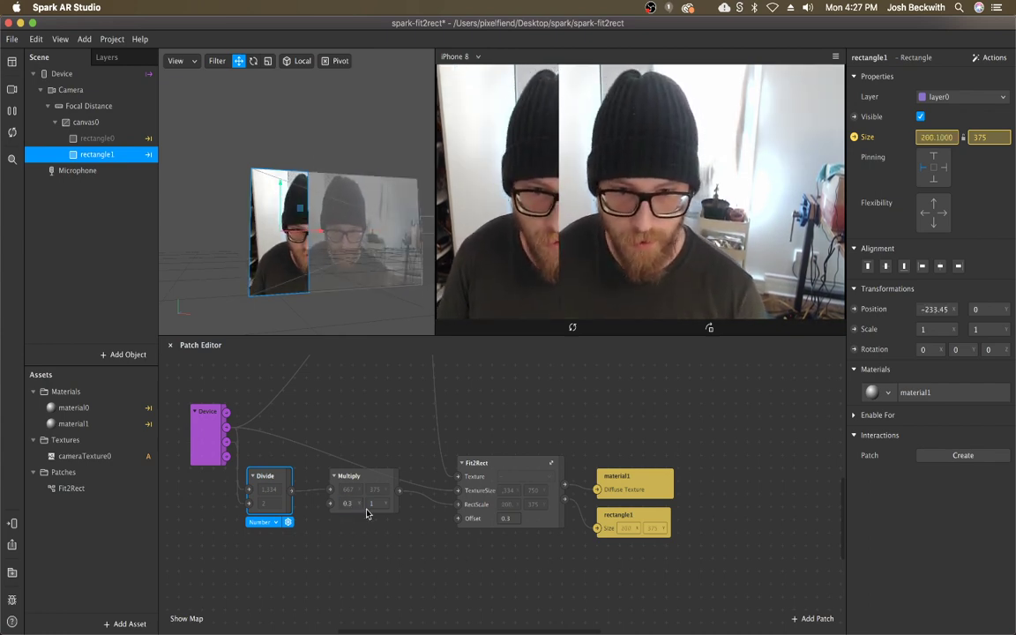
- Try an Offset of 0.1 on the Fit2Rect patch, and set it to 0.4
{"action": "left_click", "coordinate": [516, 518]}
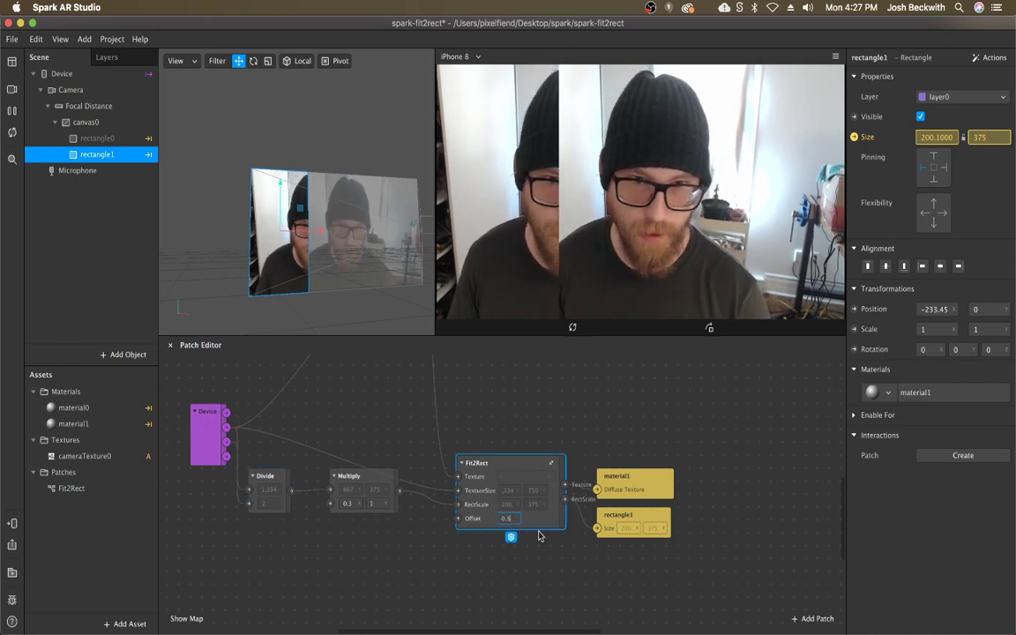
{"action": "type", "text": ".1"}
{"action": "key", "text": "Return"}
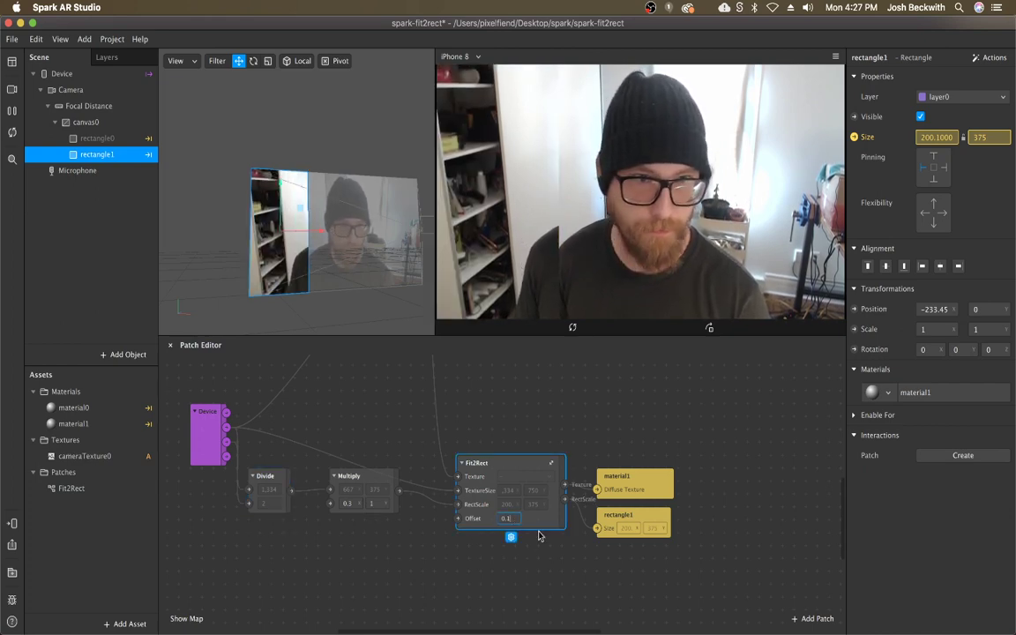
{"action": "type", "text": "0"}
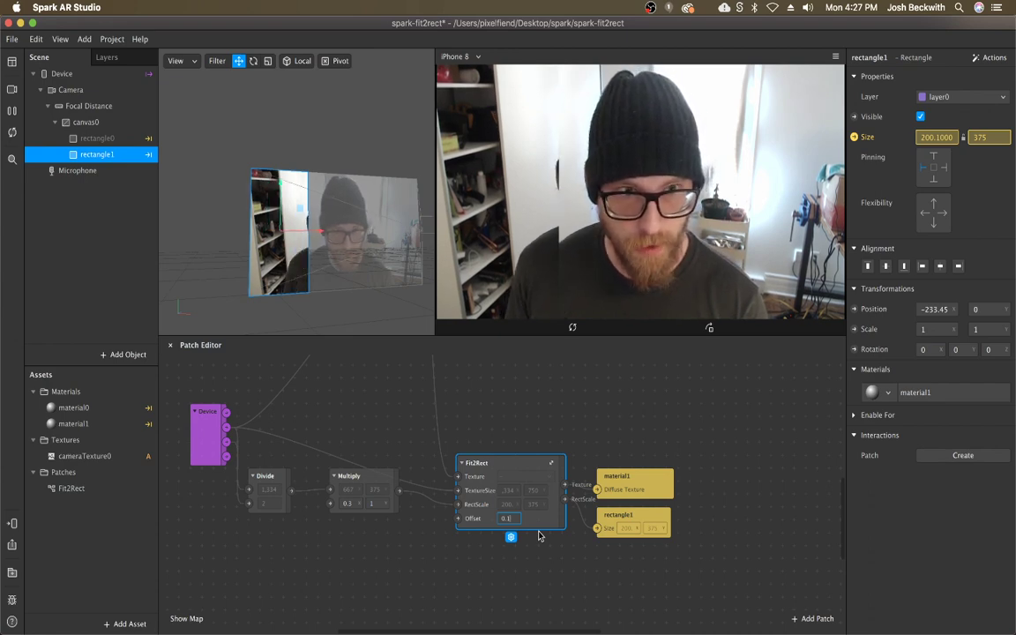
{"action": "type", "text": ".4"}
- Set the Multiply patch's width factor to 0.1 and clear the patch selection
{"action": "left_click", "coordinate": [347, 504]}
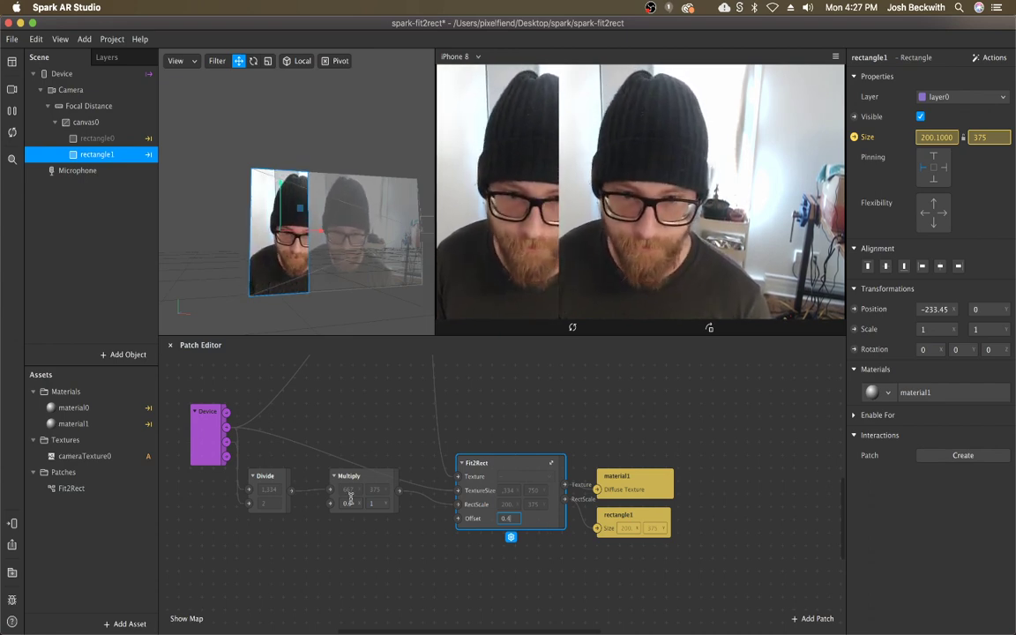
{"action": "type", "text": ".1"}
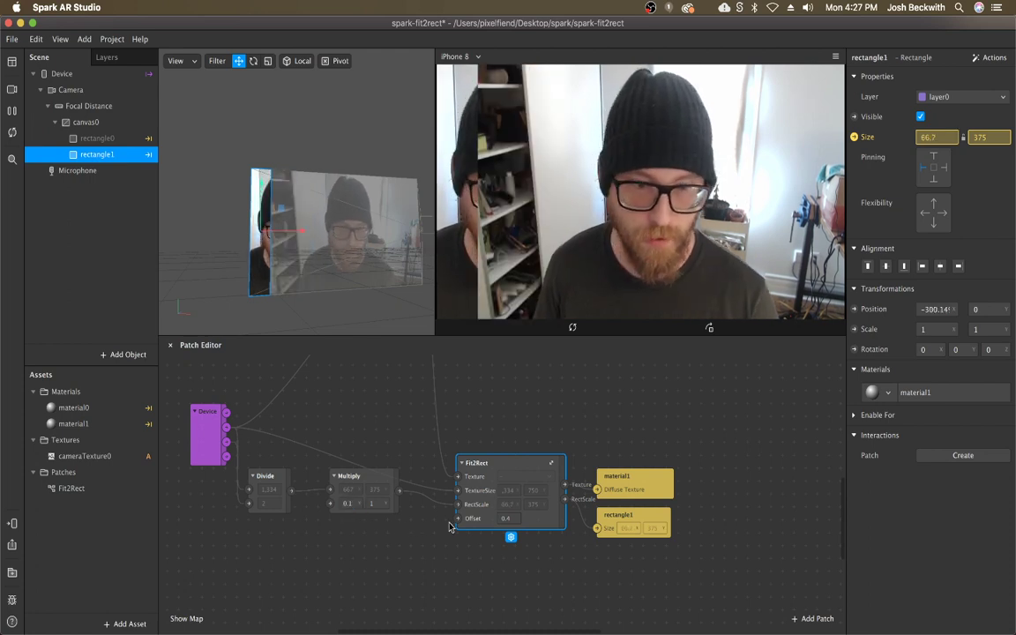
{"action": "left_click", "coordinate": [507, 518]}
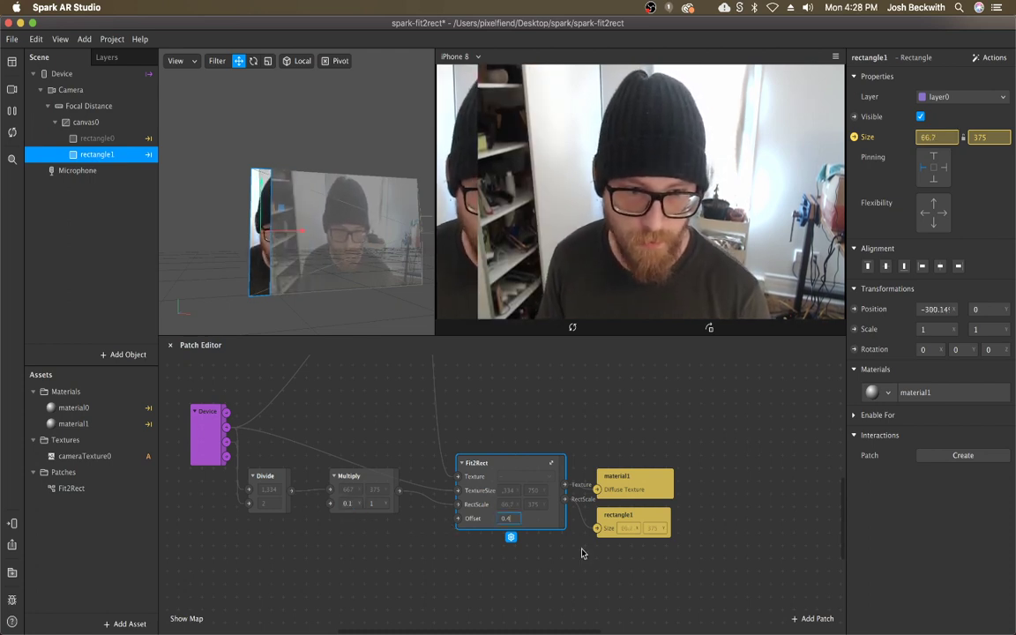
{"action": "left_click", "coordinate": [581, 552]}
{"action": "left_click", "coordinate": [621, 527]}
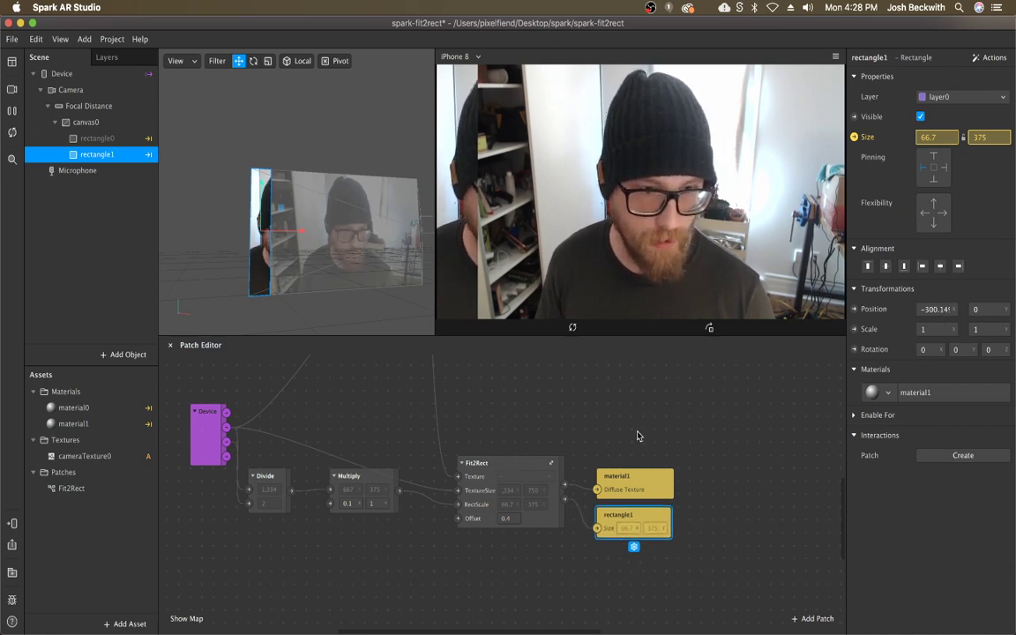
{"action": "left_click", "coordinate": [573, 387]}
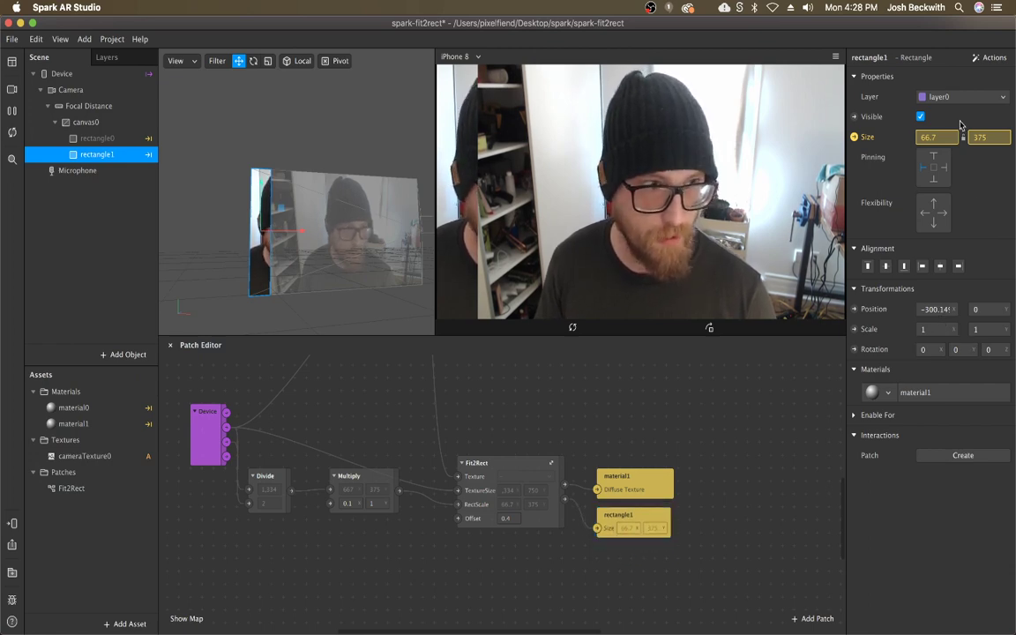
- Add top pinning to rectangle1 and center it horizontally on the canvas
{"action": "left_click", "coordinate": [933, 159]}
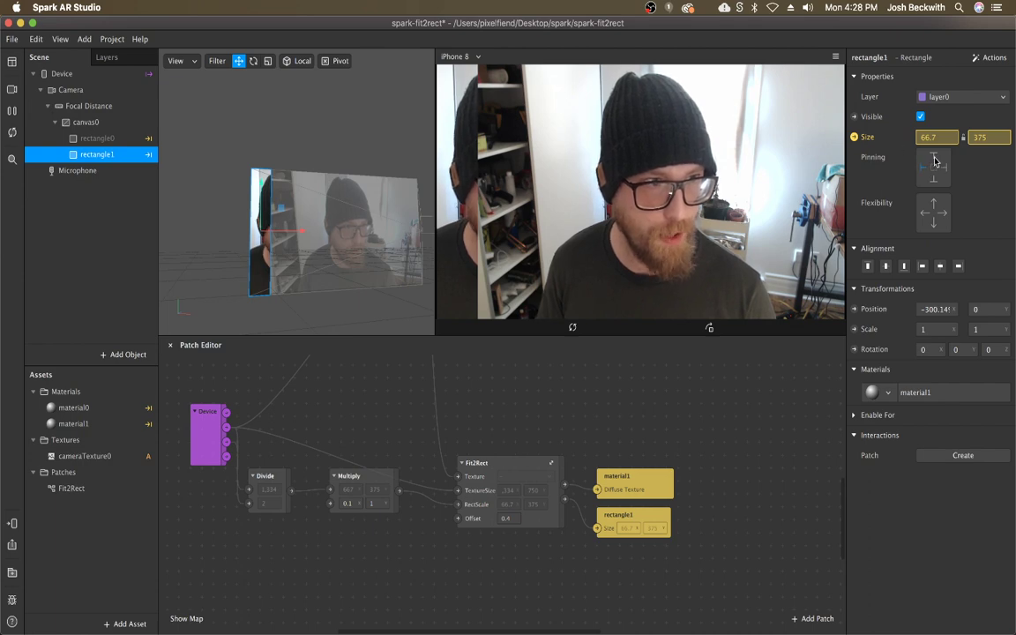
{"action": "left_click", "coordinate": [886, 266]}
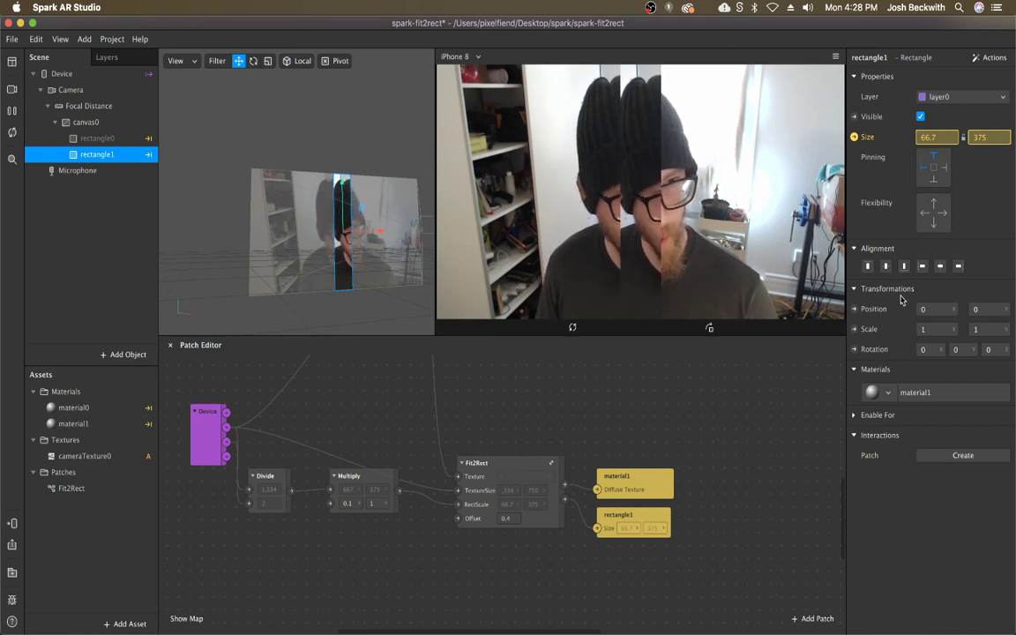
{"action": "left_click", "coordinate": [981, 139]}
{"action": "left_click_drag", "start_coordinate": [375, 505], "coordinate": [385, 491]}
{"action": "left_click", "coordinate": [386, 490]}
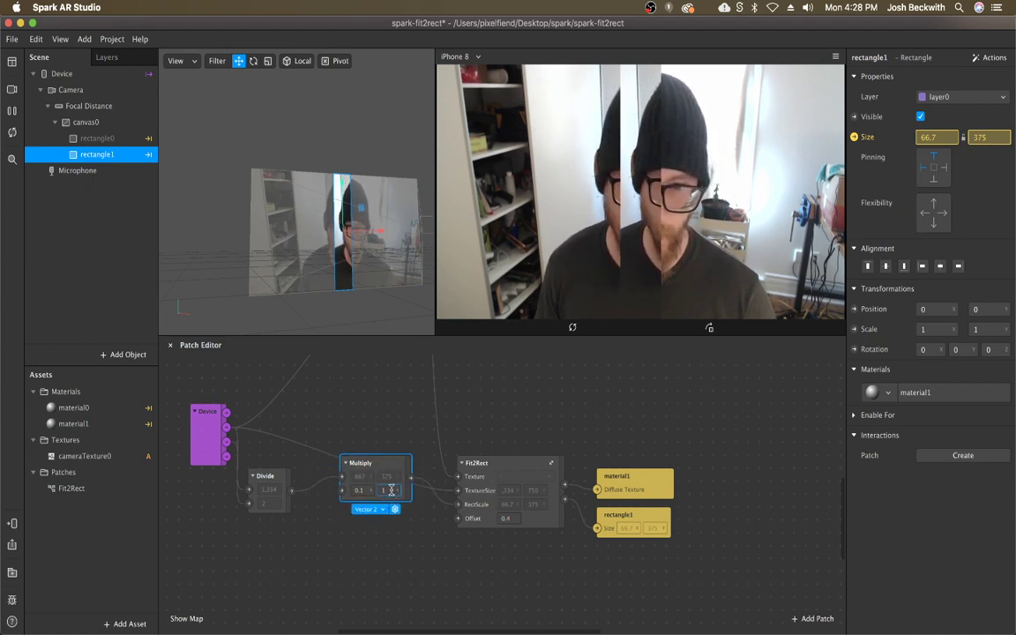
{"action": "left_click", "coordinate": [358, 489]}
{"action": "type", "text": "3"}
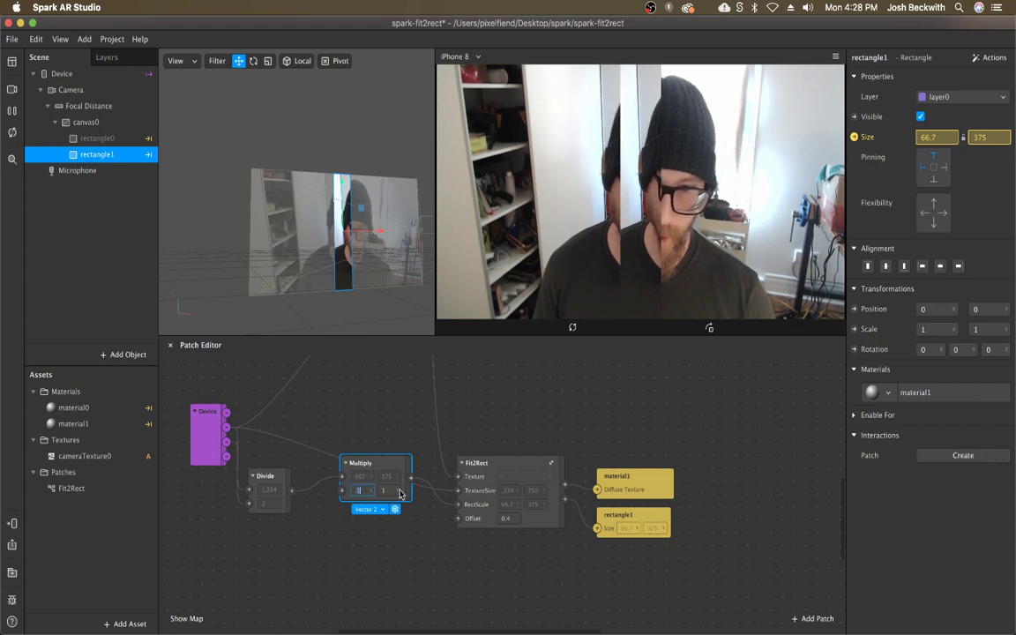
{"action": "key", "text": "Tab"}
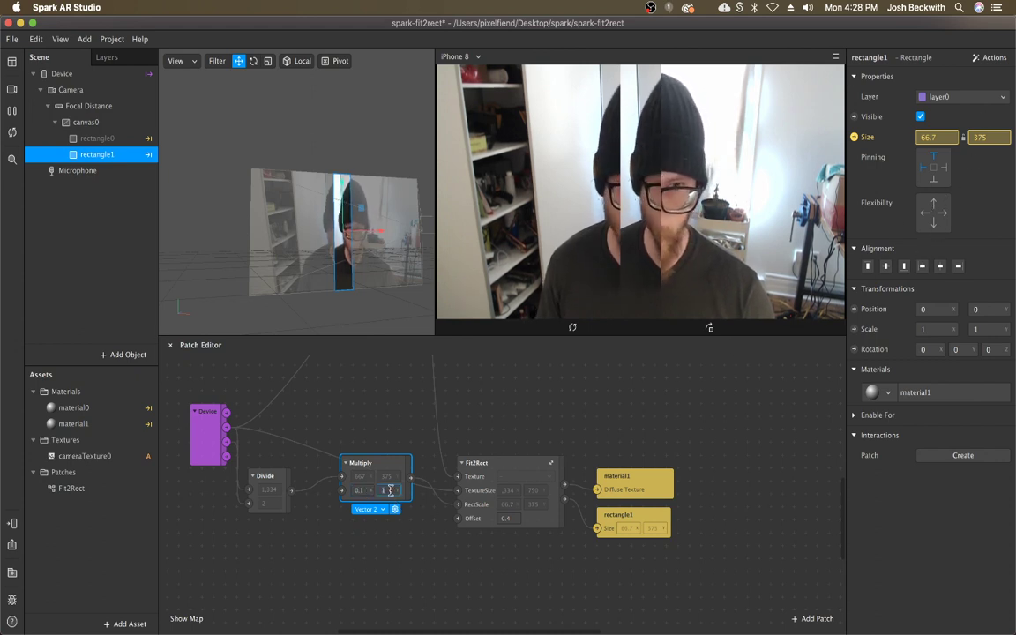
{"action": "left_click", "coordinate": [764, 537]}
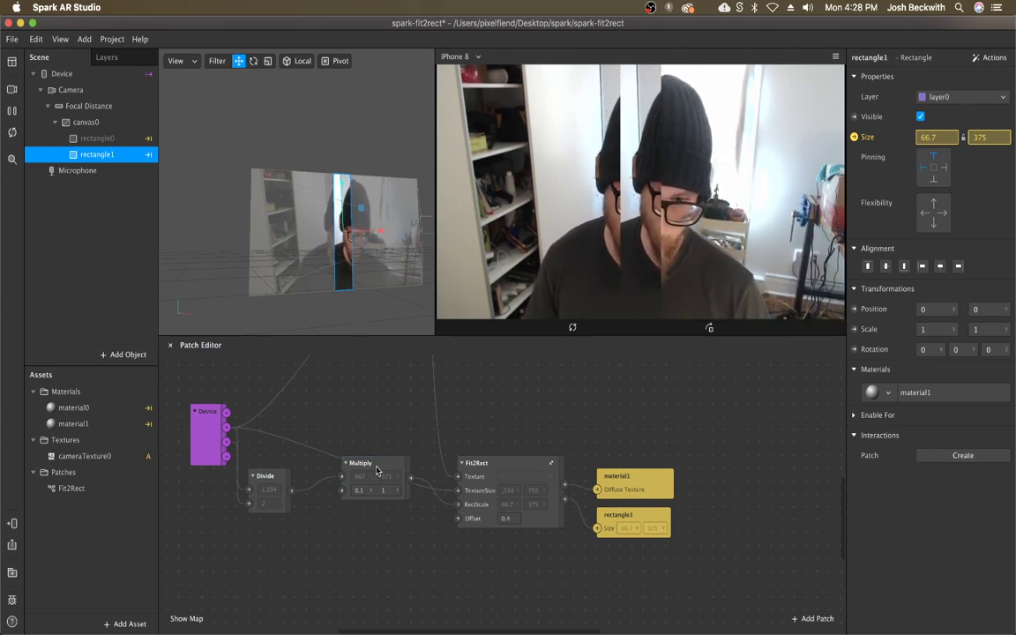
- Move the Multiply patch down in line with the RectScale input of Fit2Rect and deselect it
{"action": "left_click_drag", "start_coordinate": [377, 469], "coordinate": [376, 495]}
{"action": "left_click", "coordinate": [568, 375]}
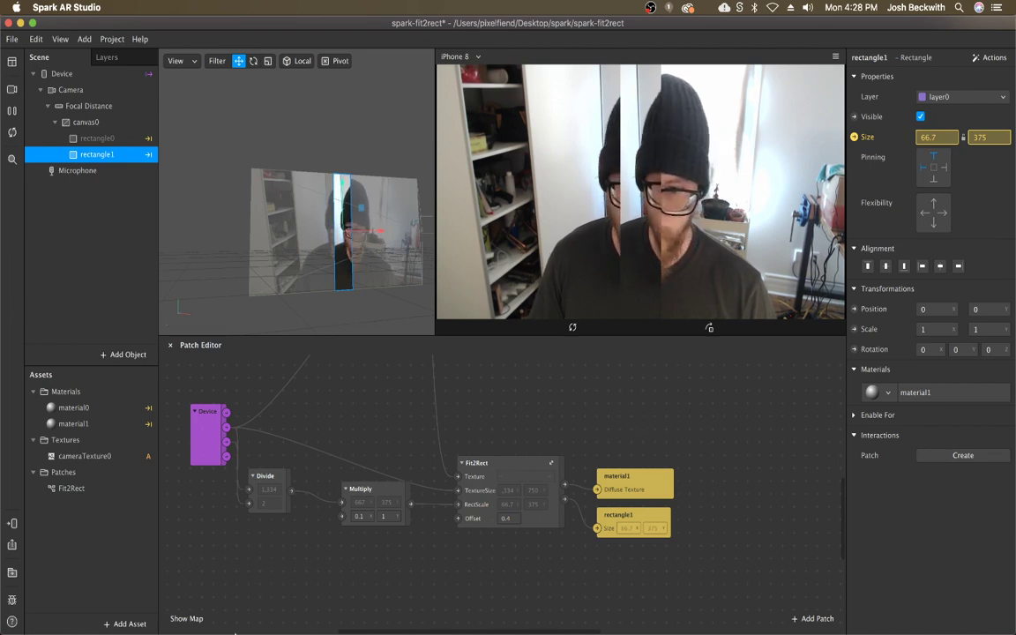
- Switch to Chrome and go back to the spark-fit2rect GitHub repository page, highlighting its address
{"action": "left_click", "coordinate": [303, 608]}
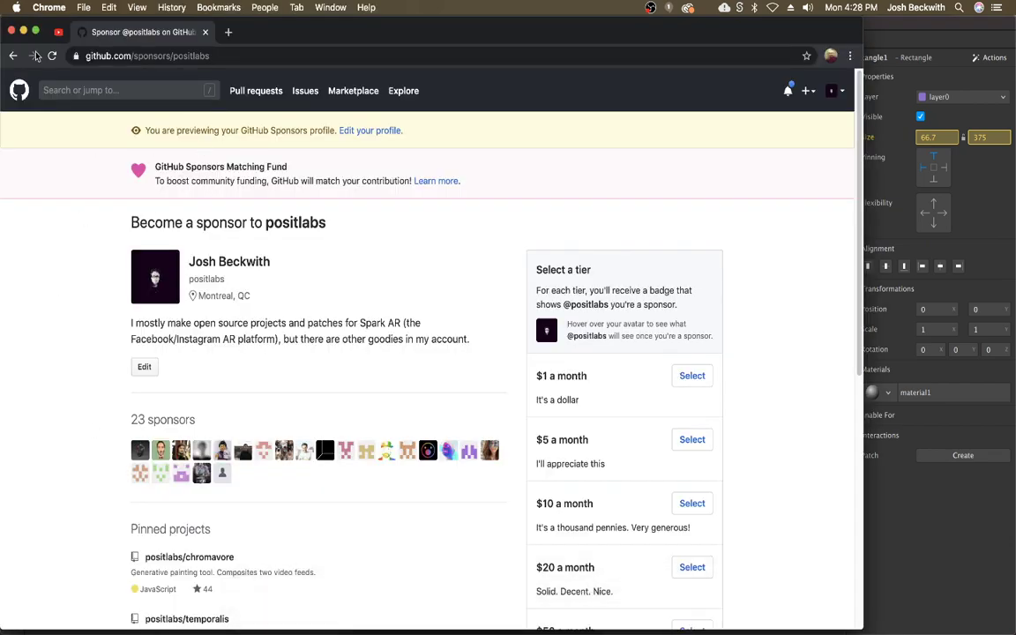
{"action": "left_click", "coordinate": [12, 55]}
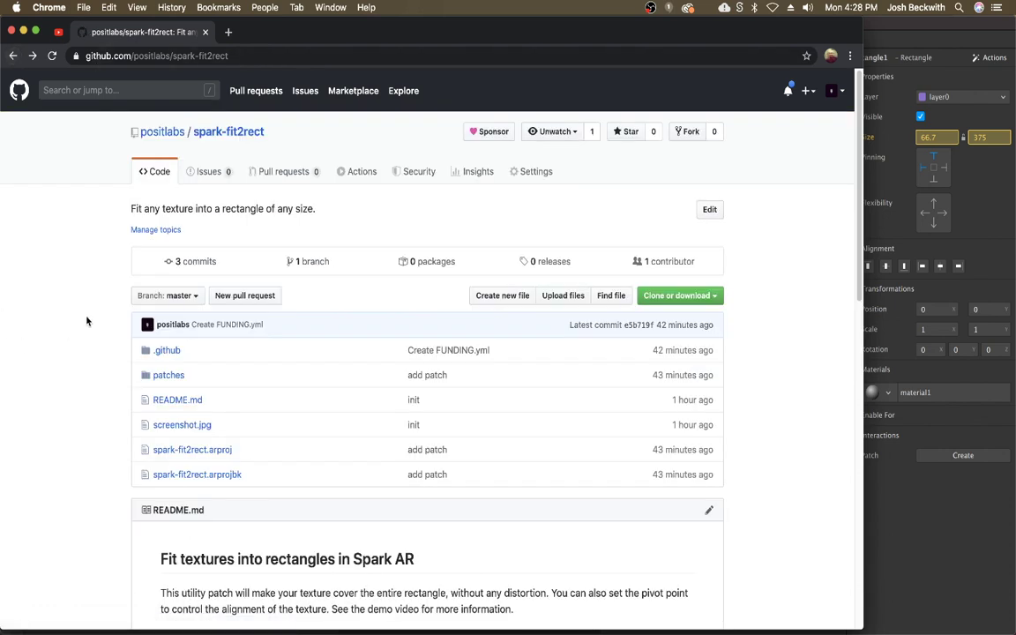
{"action": "left_click_drag", "start_coordinate": [190, 56], "coordinate": [255, 55]}
{"action": "left_click", "coordinate": [80, 350]}
- View the repository's clone and download options, and close them again
{"action": "scroll", "coordinate": [188, 451], "scroll_direction": "down", "scroll_amount": 1}
{"action": "left_click", "coordinate": [682, 272]}
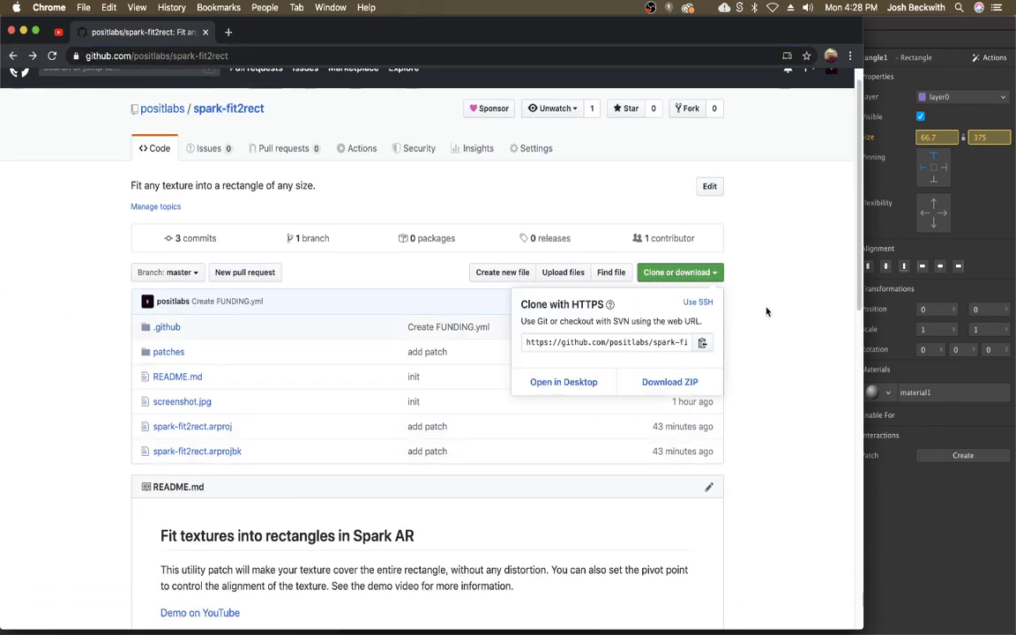
{"action": "left_click", "coordinate": [750, 173]}
{"action": "scroll", "coordinate": [476, 199], "scroll_direction": "up", "scroll_amount": 1}
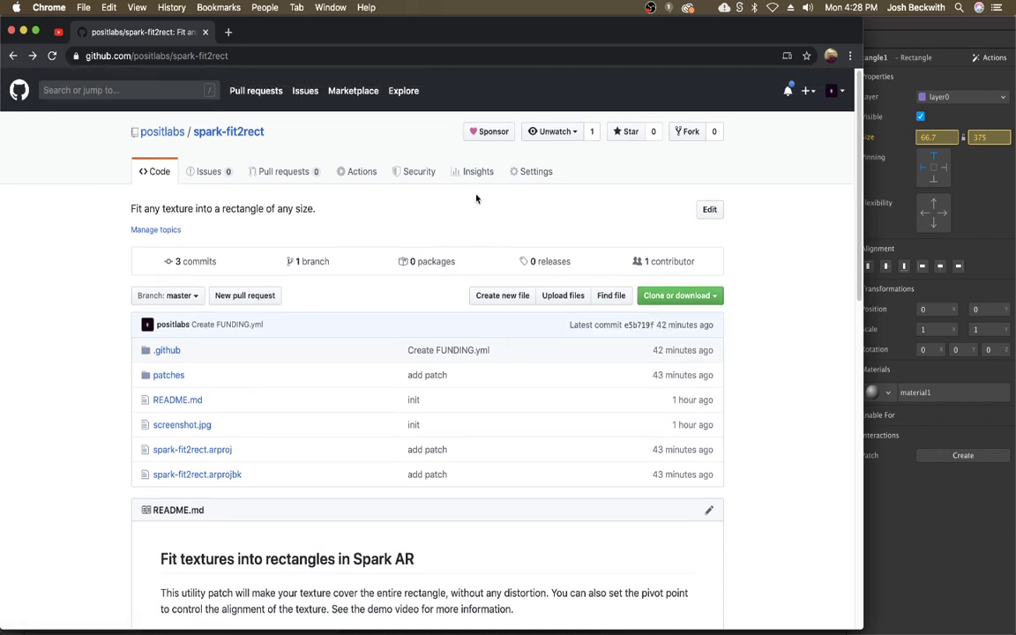
- Open the repository owner's GitHub Sponsors page through the Sponsor option
{"action": "left_click", "coordinate": [492, 131]}
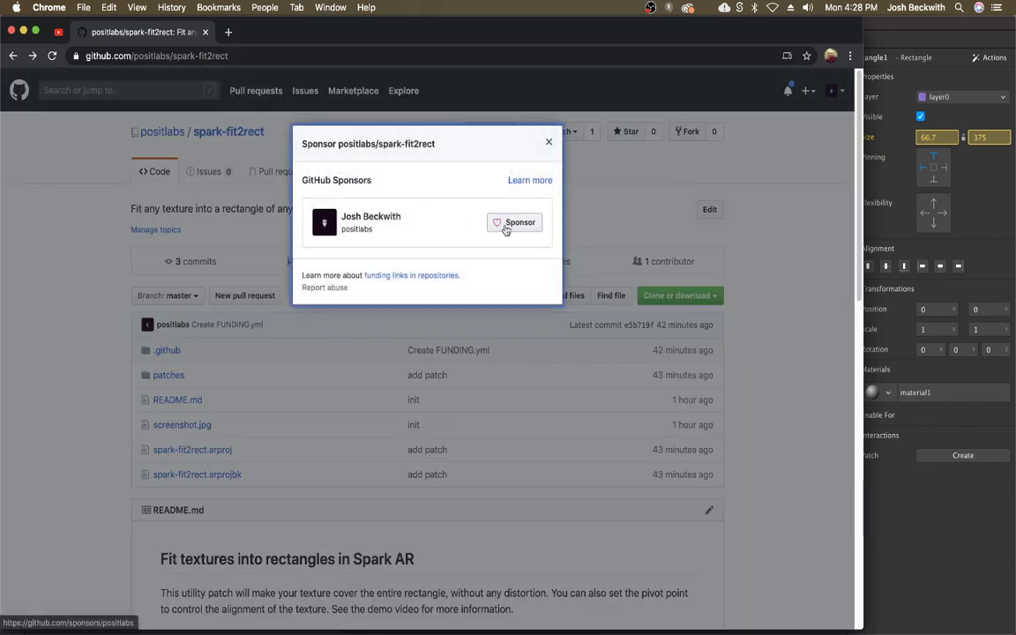
{"action": "left_click", "coordinate": [514, 222]}
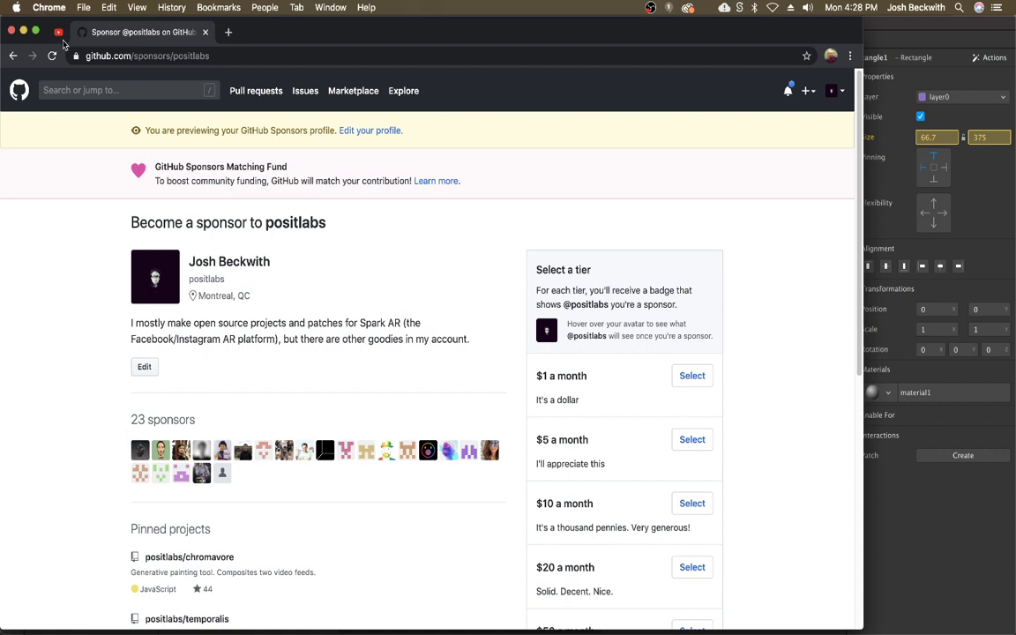
- Highlight the GitHub Sponsors Matching Fund heading, clear the highlight, and switch back to Spark AR Studio
{"action": "mouse_move", "coordinate": [540, 332]}
{"action": "triple_click", "coordinate": [181, 165]}
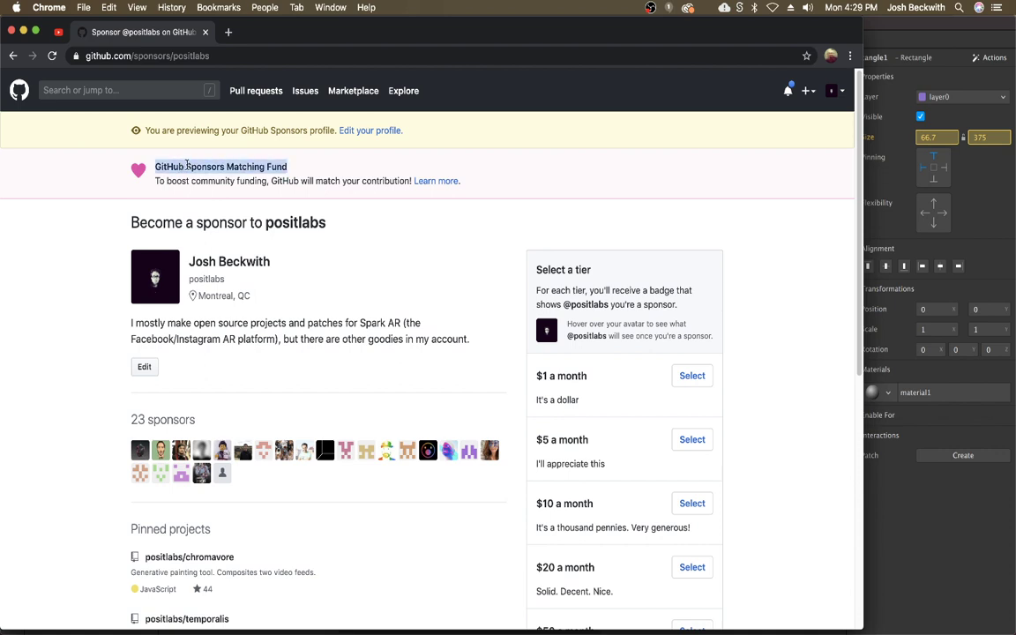
{"action": "left_click", "coordinate": [439, 312]}
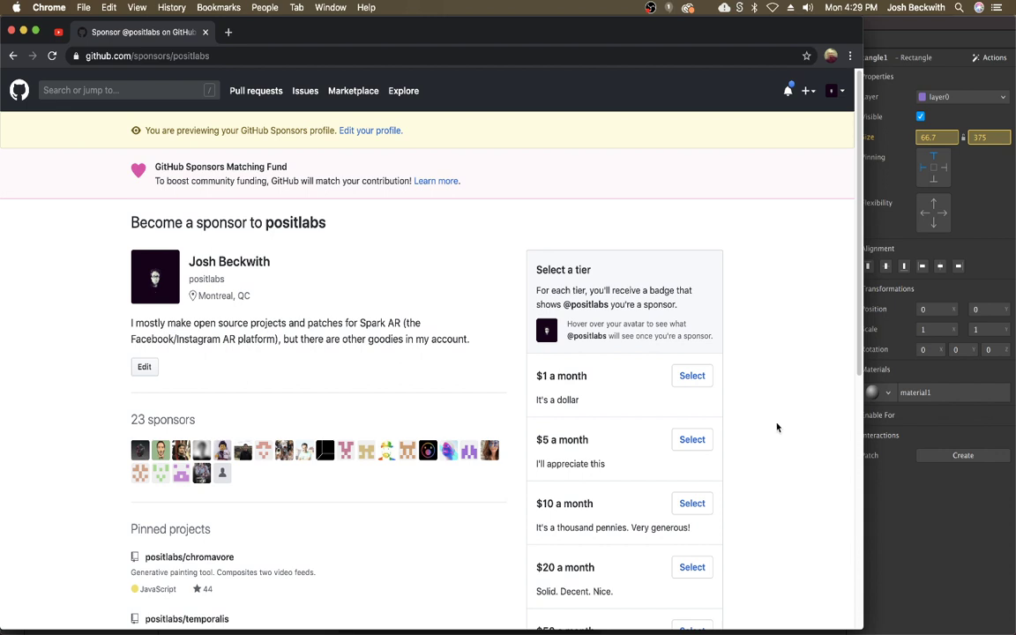
{"action": "left_click", "coordinate": [942, 535]}
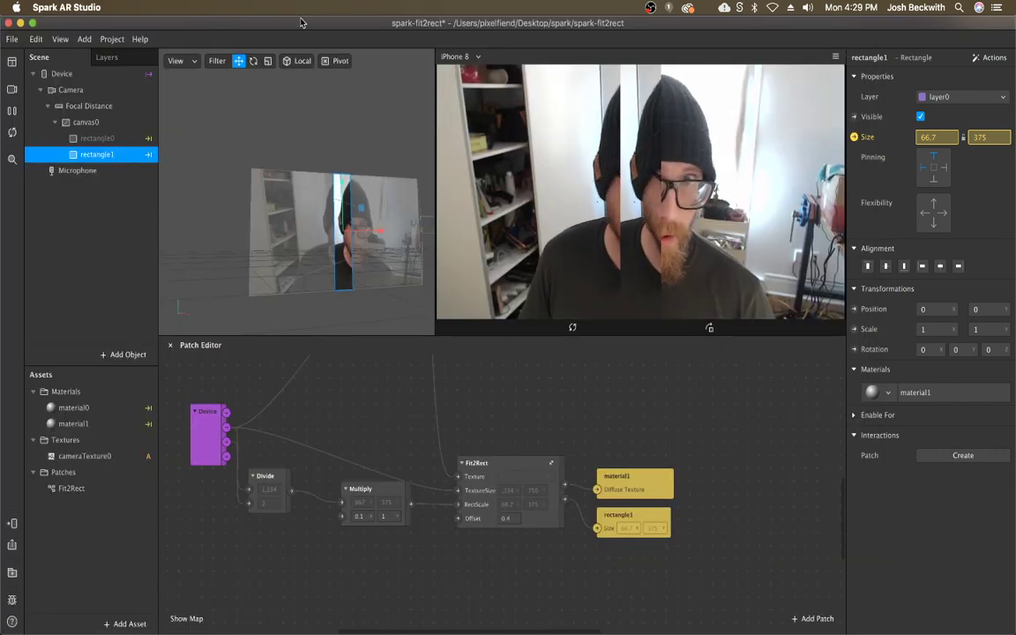